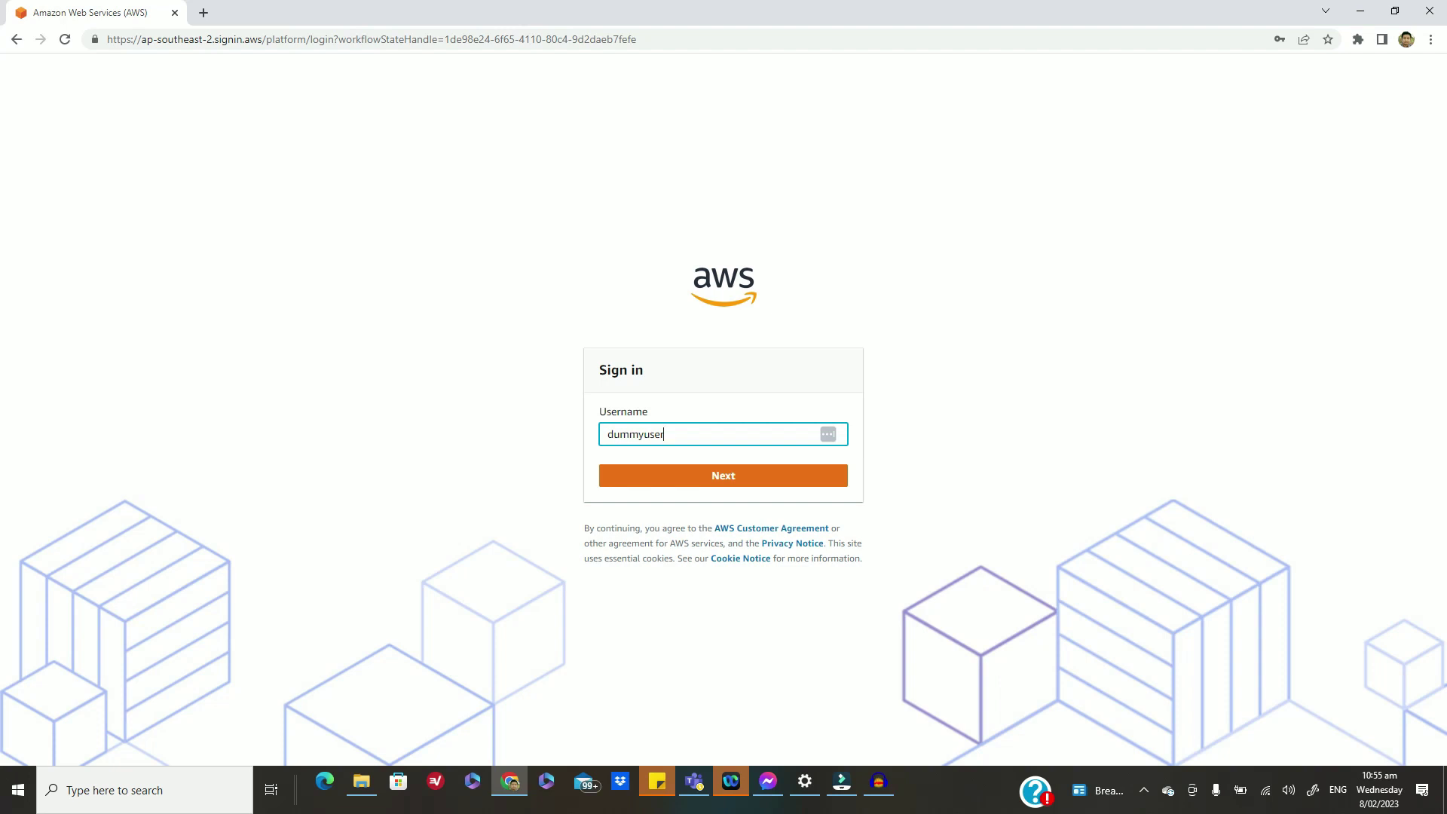
# Sign in to the AWS access portal as dummyuser by entering the account password.
pyautogui.click(698, 473)
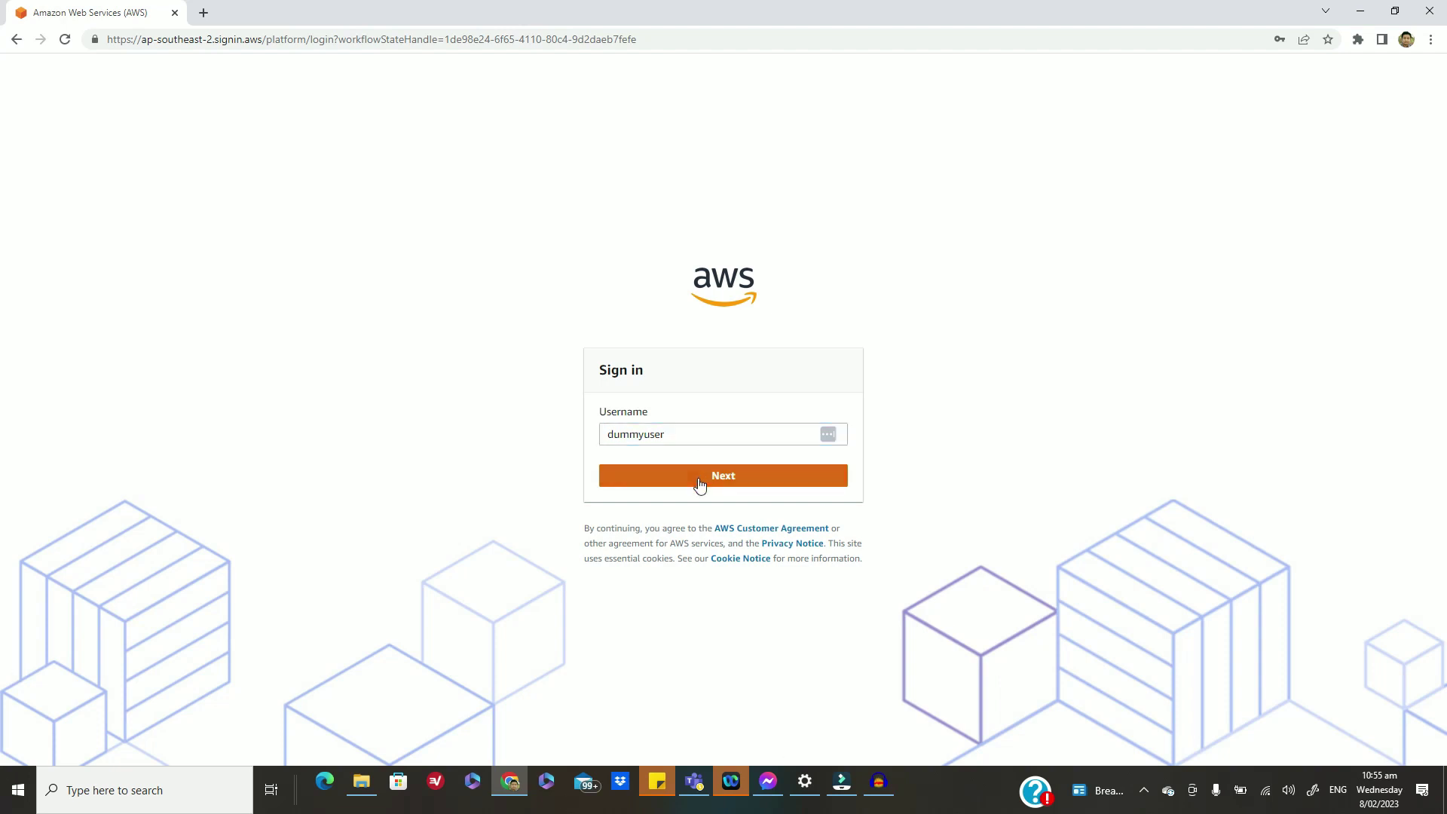
pyautogui.write('••••••••')
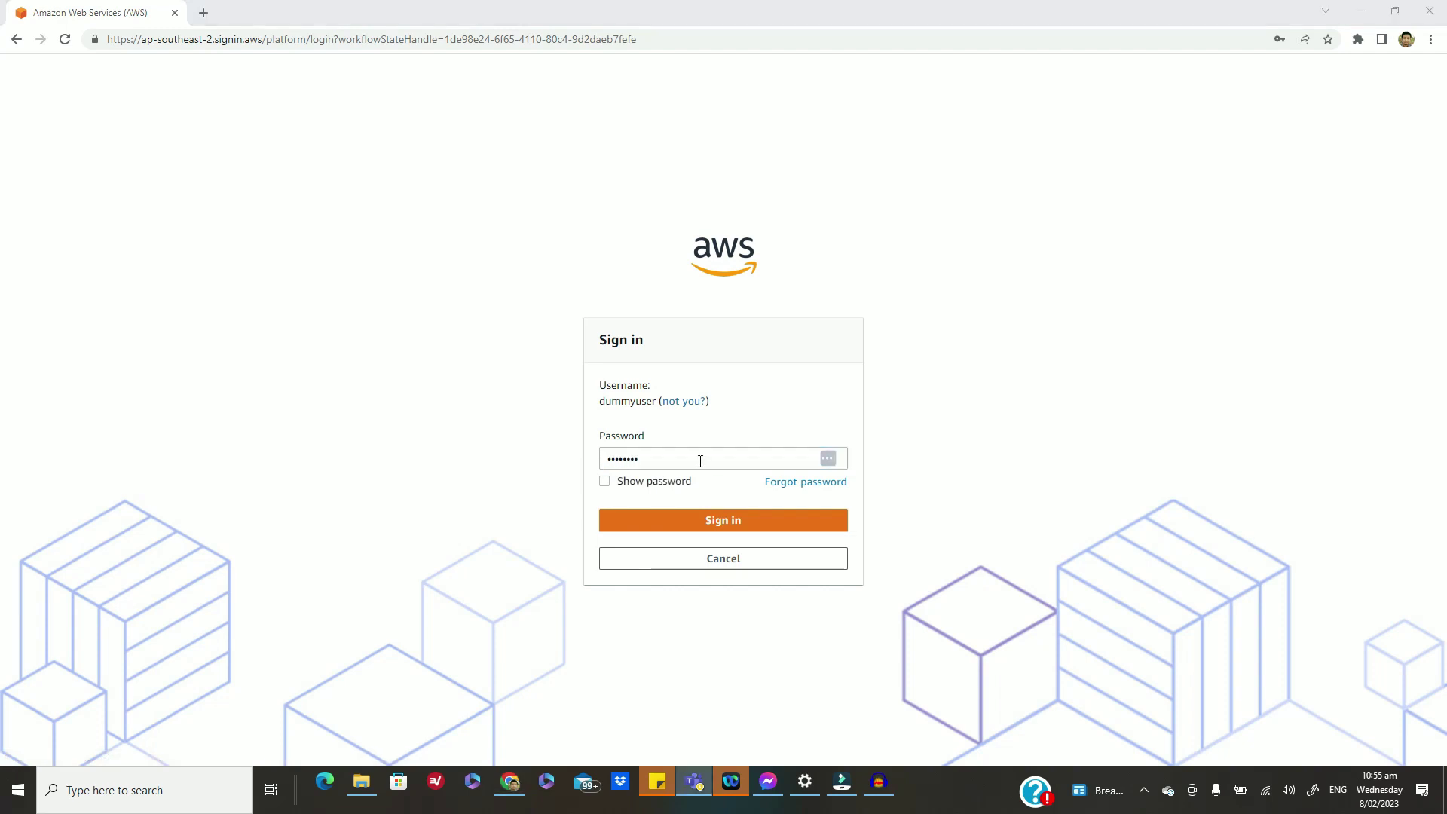
pyautogui.click(790, 525)
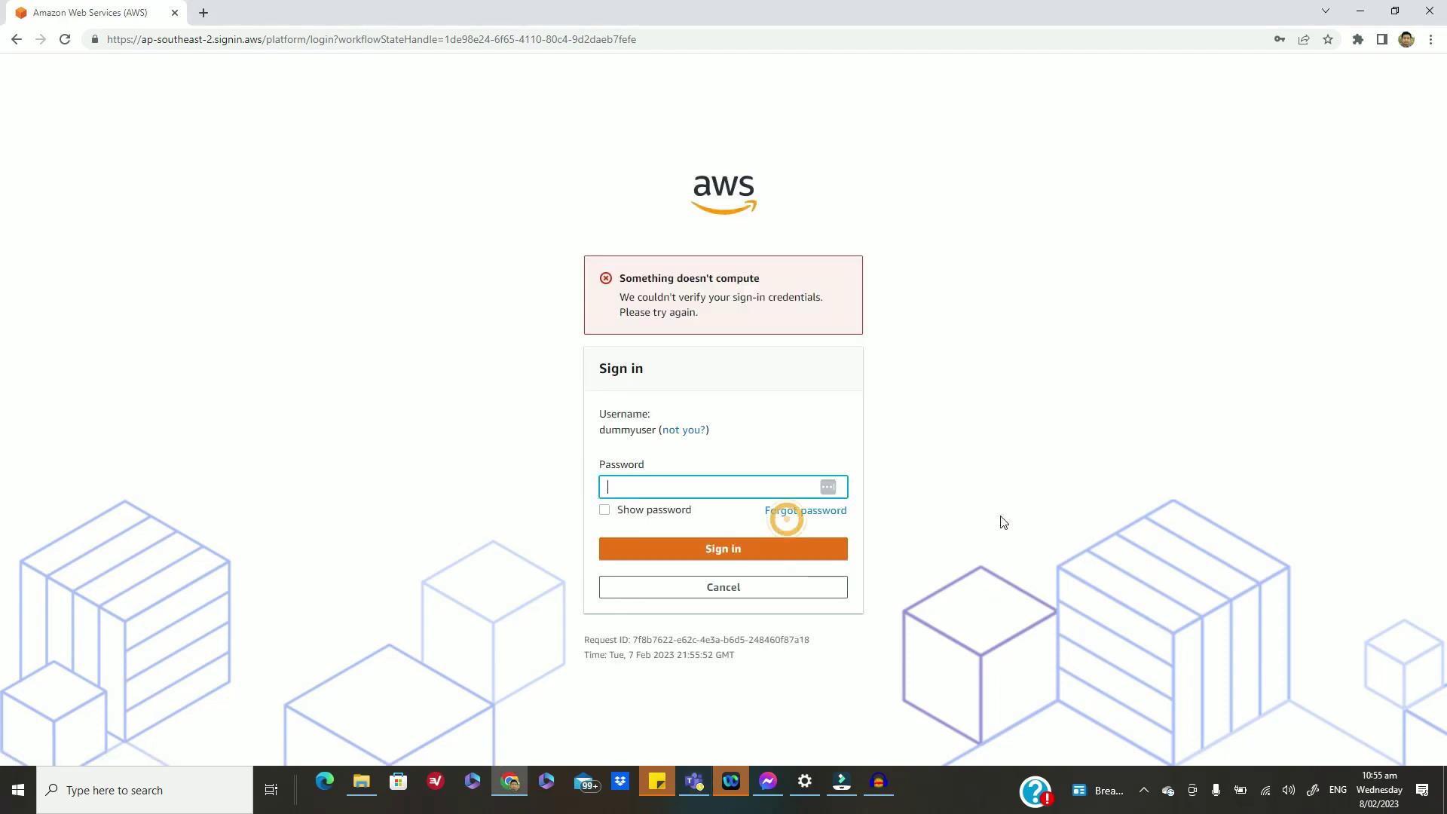
pyautogui.write('•••••••••')
pyautogui.press('Return')
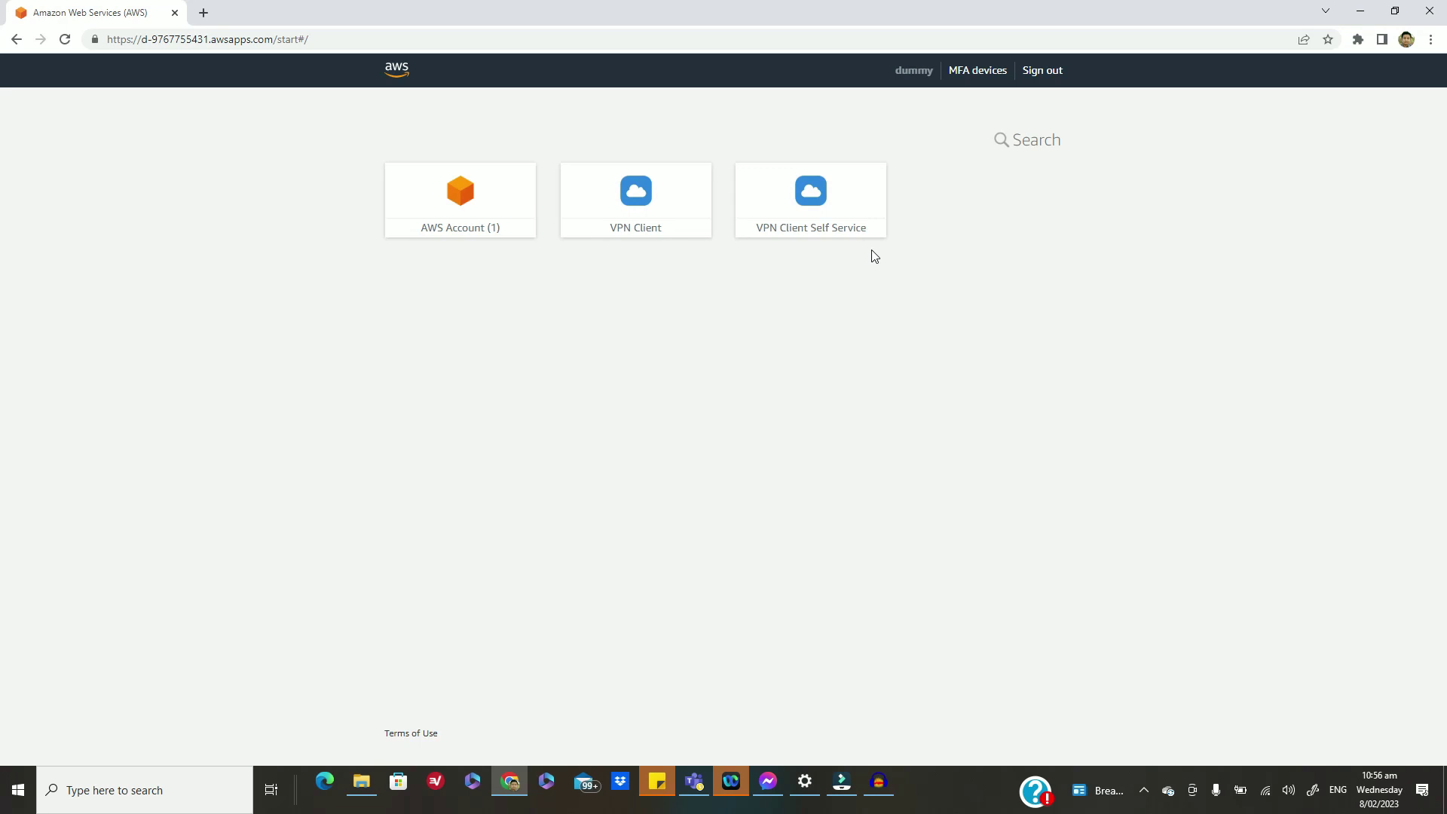
# Open the VPN Client Self Service application and download the client configuration file for the endpoint.
pyautogui.click(818, 205)
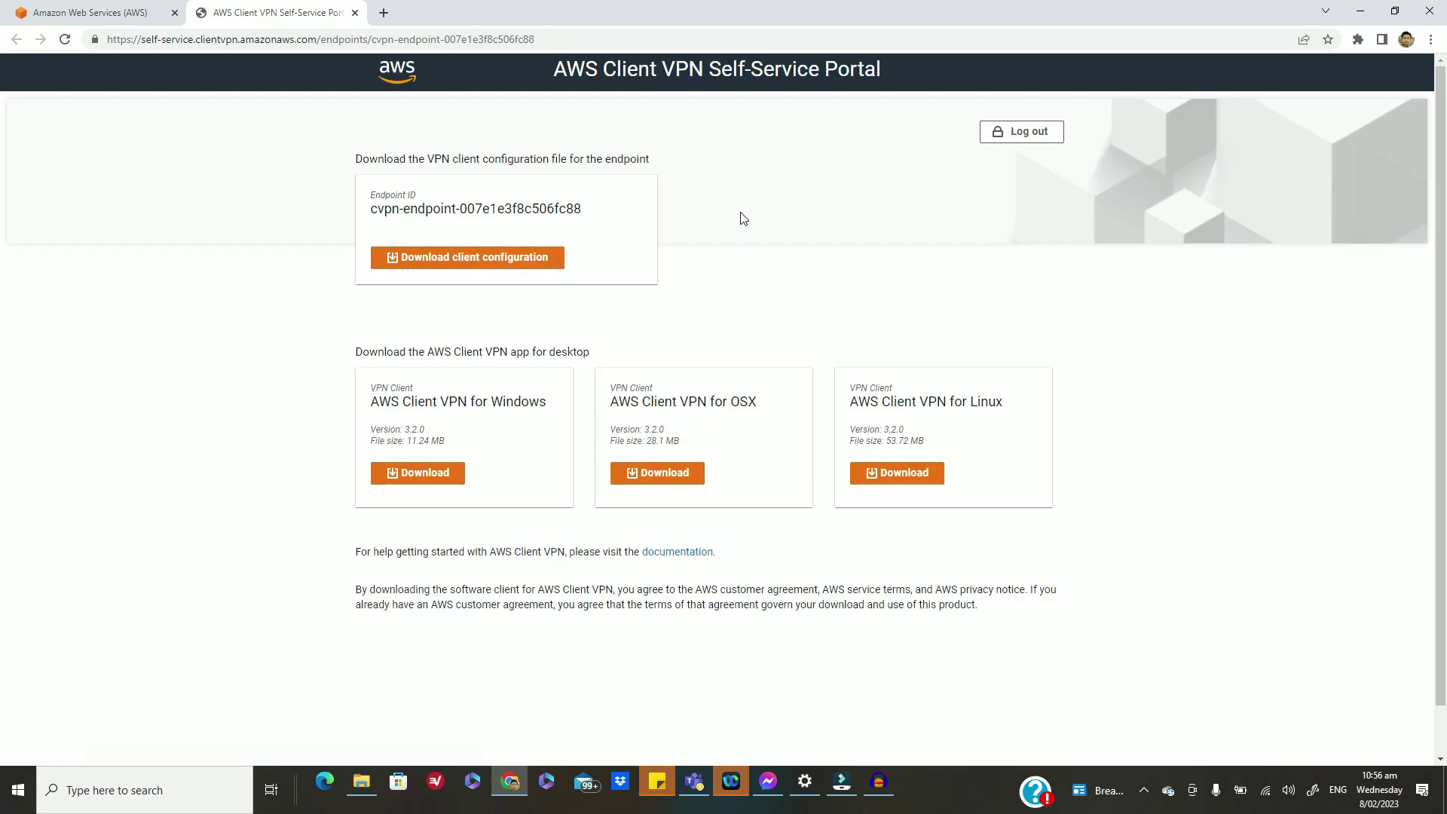
pyautogui.click(482, 265)
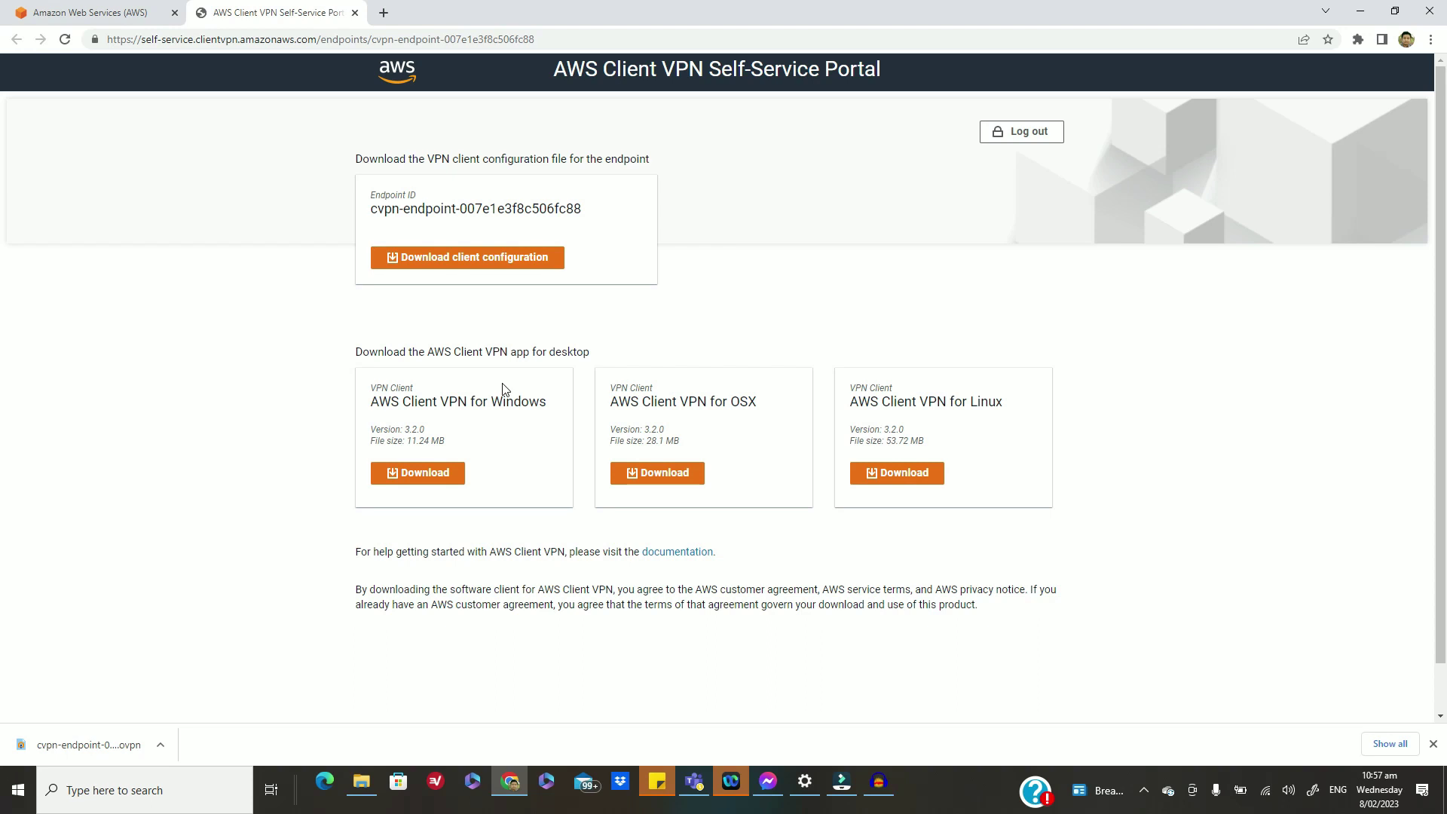
# Switch to the AWS VPN Client app and move its window beside the endpoint details.
pyautogui.press('super')
pyautogui.write('vpn')
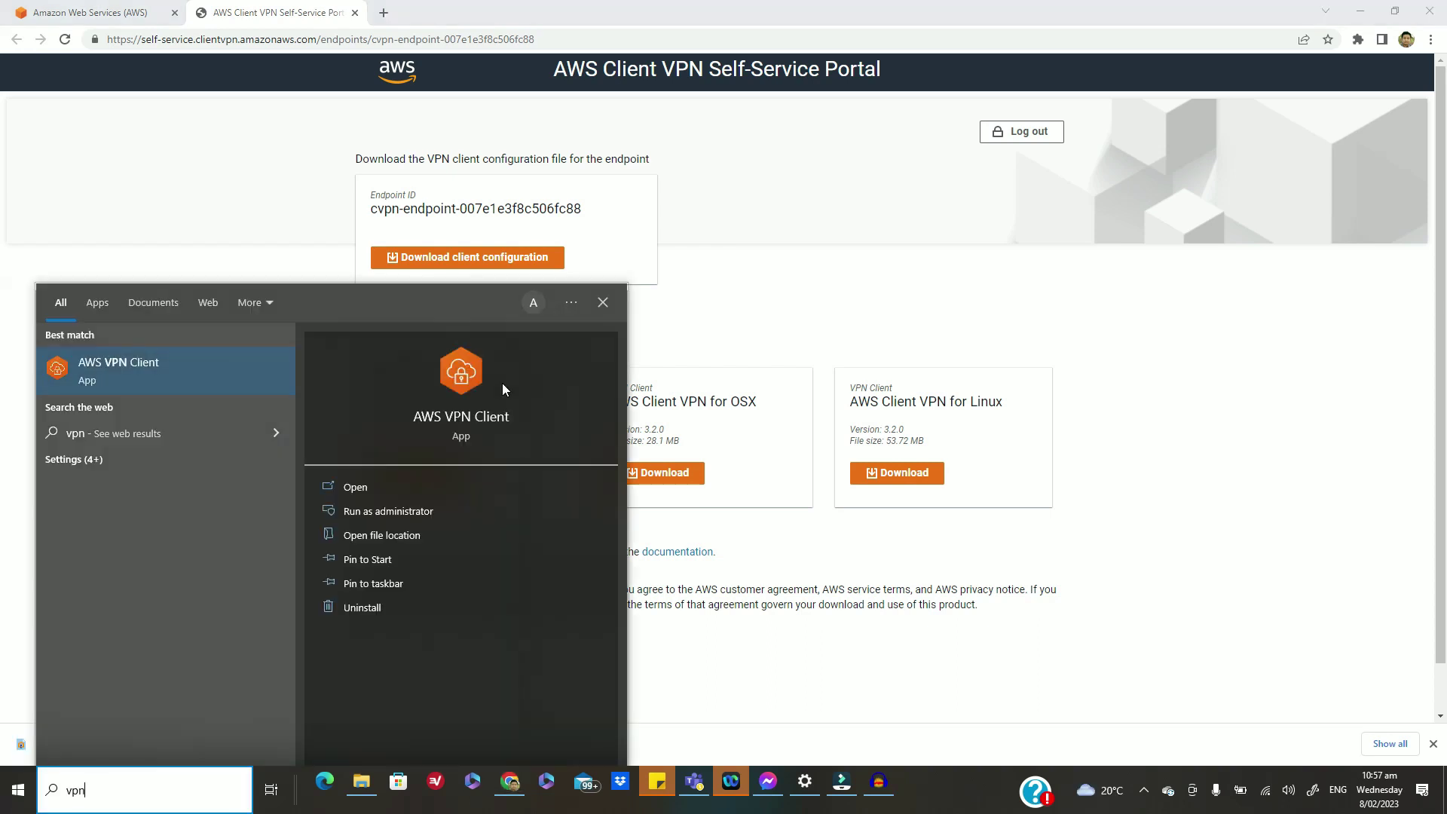
pyautogui.press('Return')
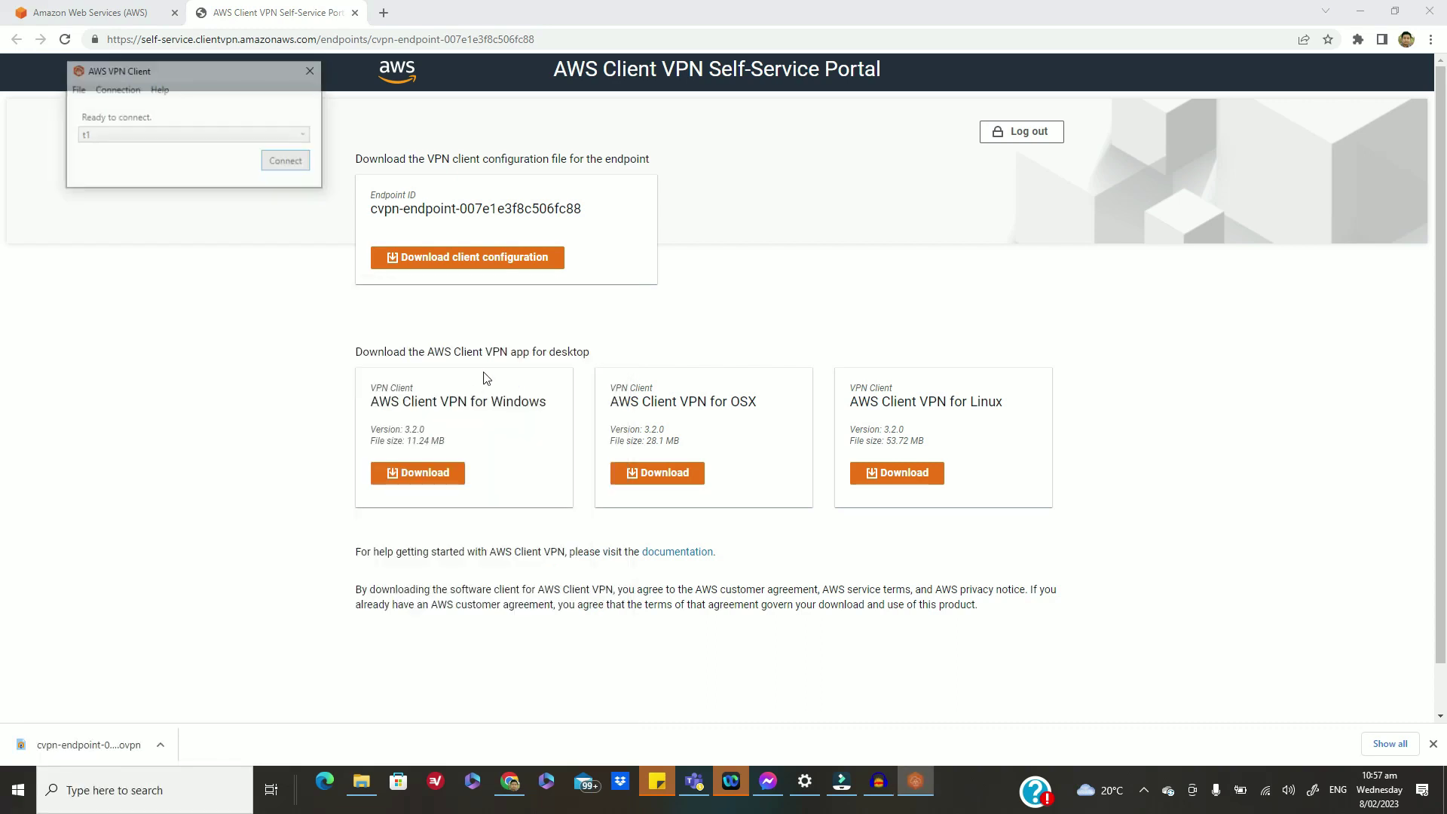
pyautogui.moveTo(226, 72); pyautogui.dragTo(978, 216)
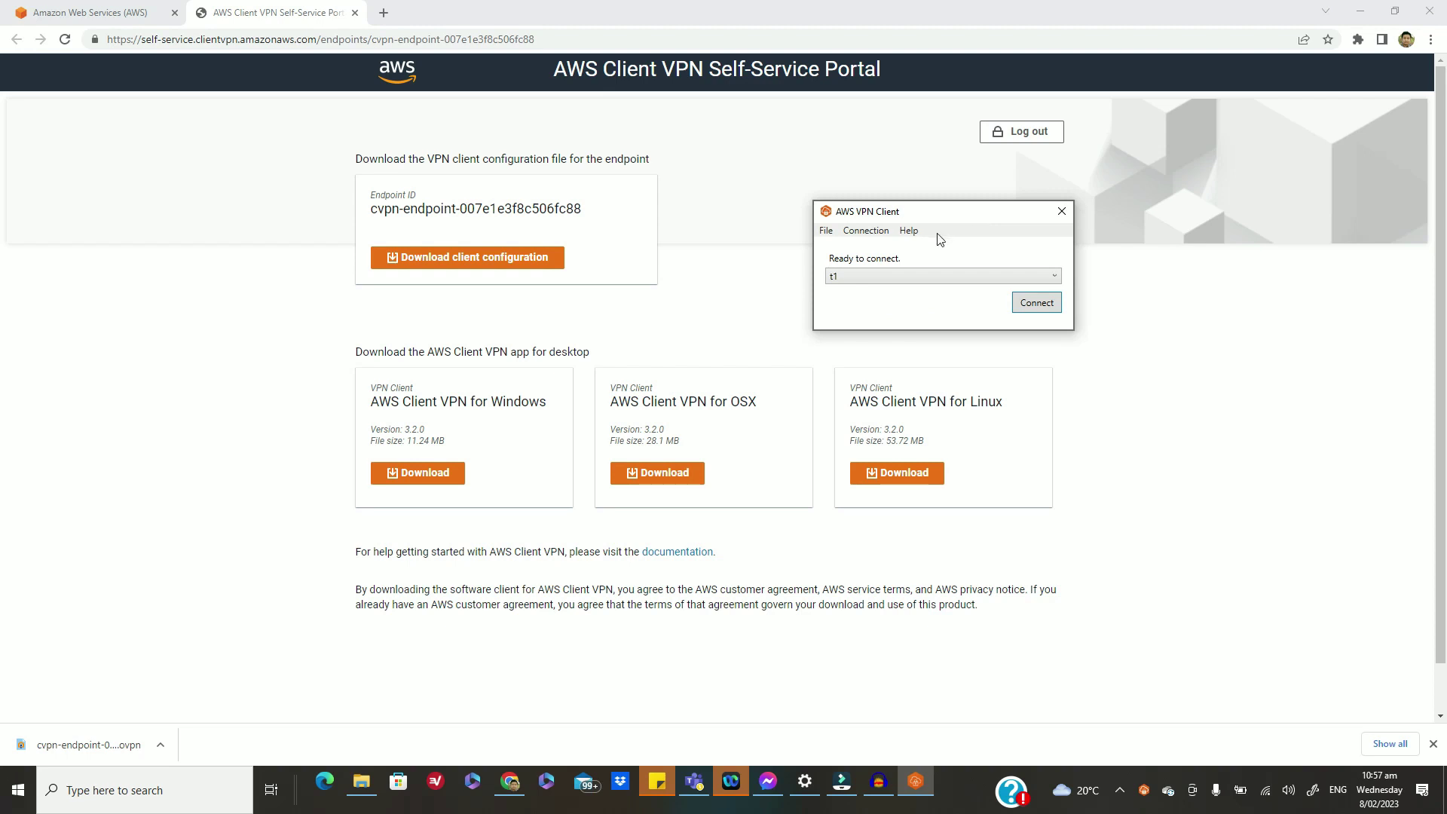
# Start a new VPN profile in Manage Profiles with the display name demo.
pyautogui.click(827, 232)
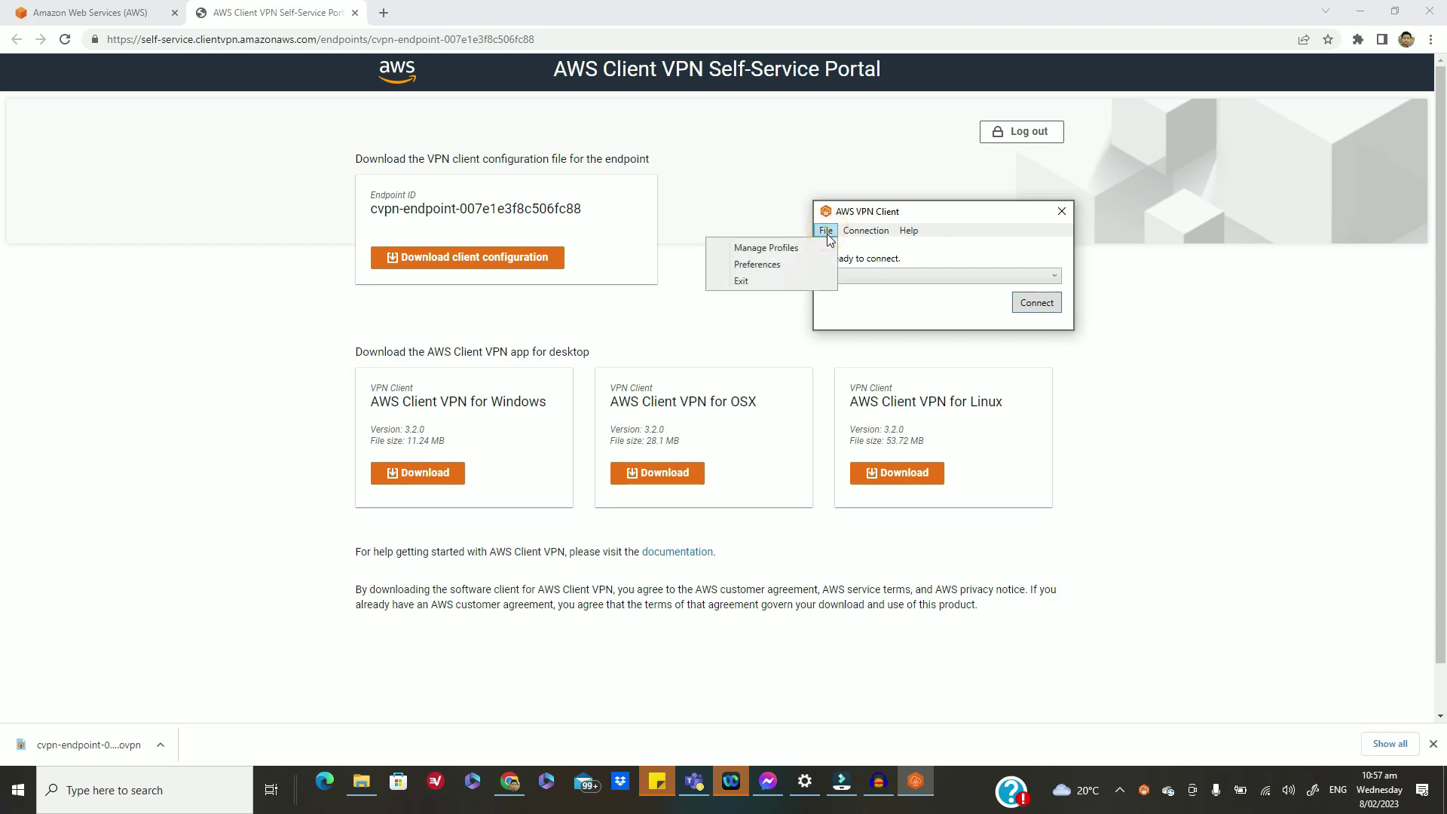
pyautogui.click(819, 249)
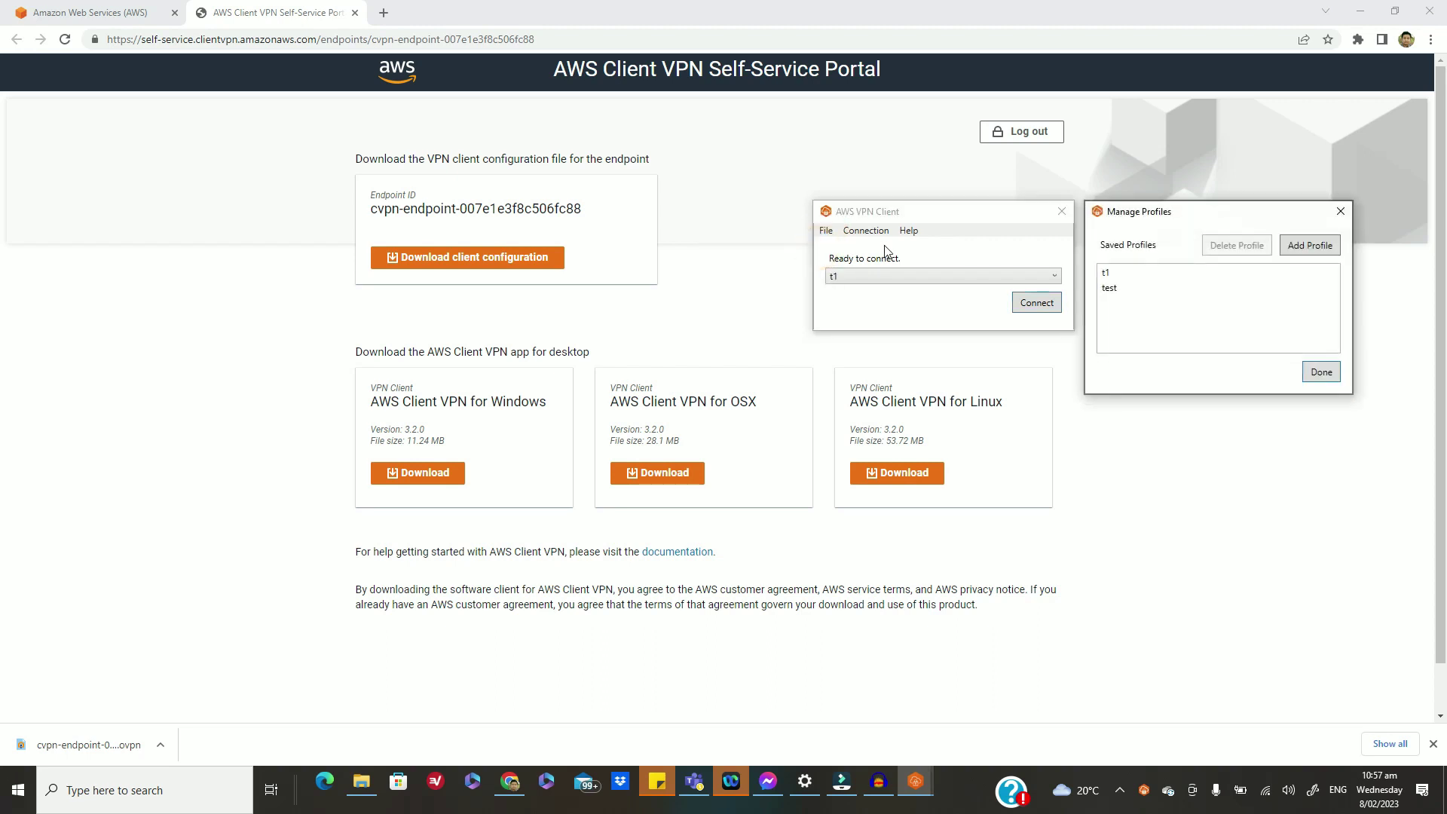
pyautogui.click(1298, 249)
pyautogui.click(1221, 296)
pyautogui.write('d')
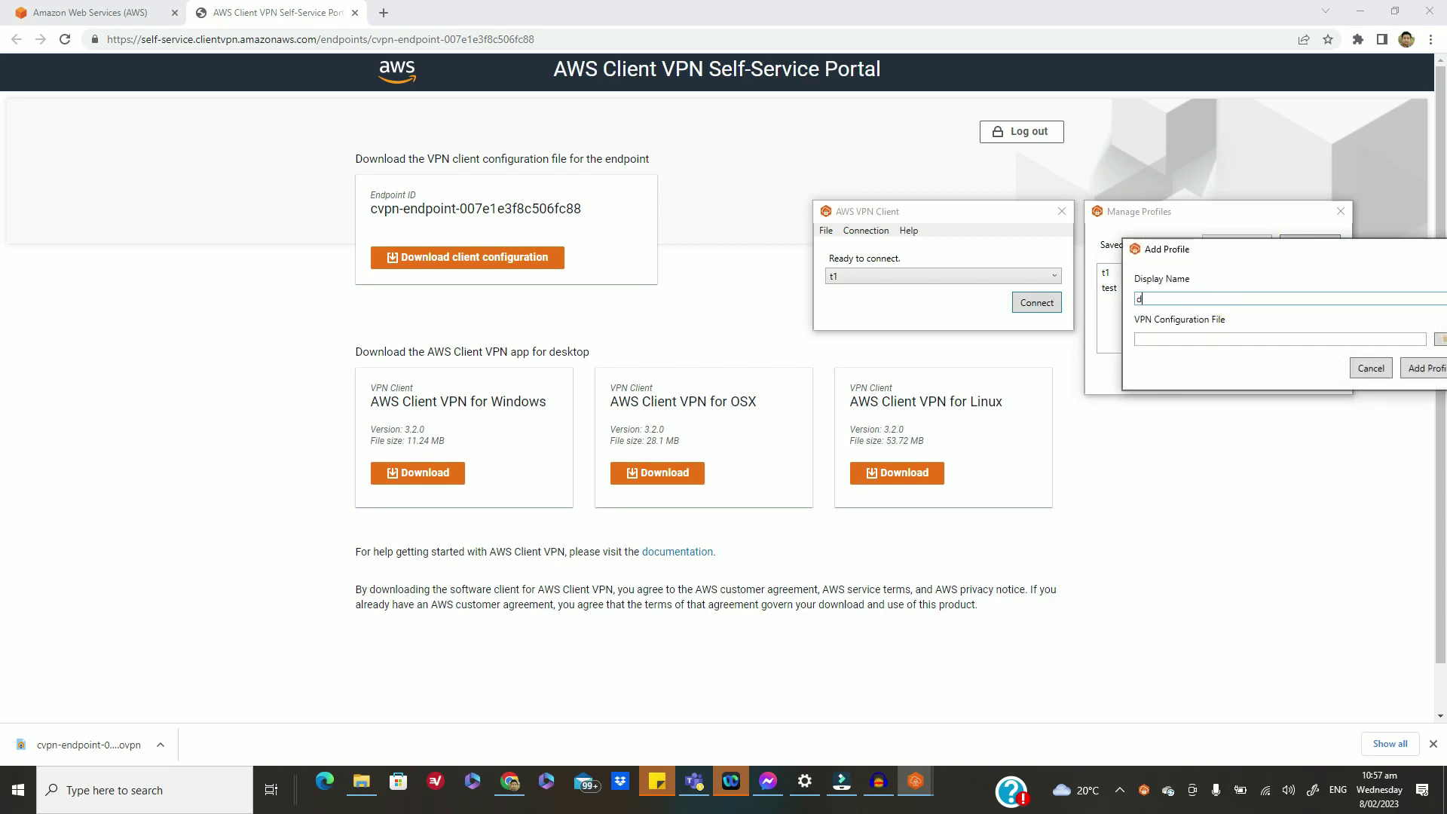
pyautogui.write('emo')
pyautogui.moveTo(1323, 248); pyautogui.dragTo(1125, 251)
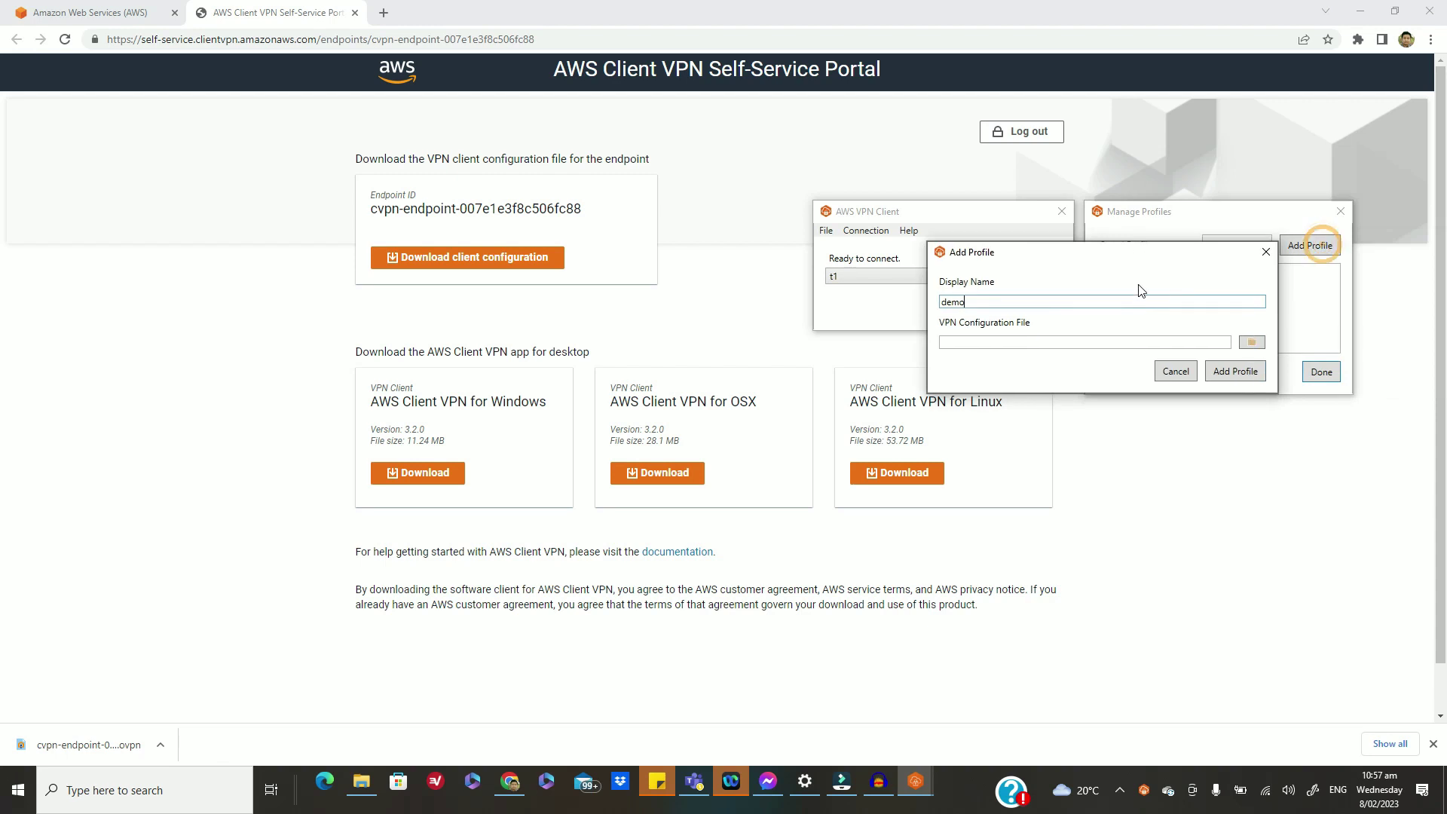
# Try to add the profile using cvpn-endpoint-007e1e3f8c506fc88 (2).ovpn from Downloads as its VPN configuration file.
pyautogui.click(1252, 342)
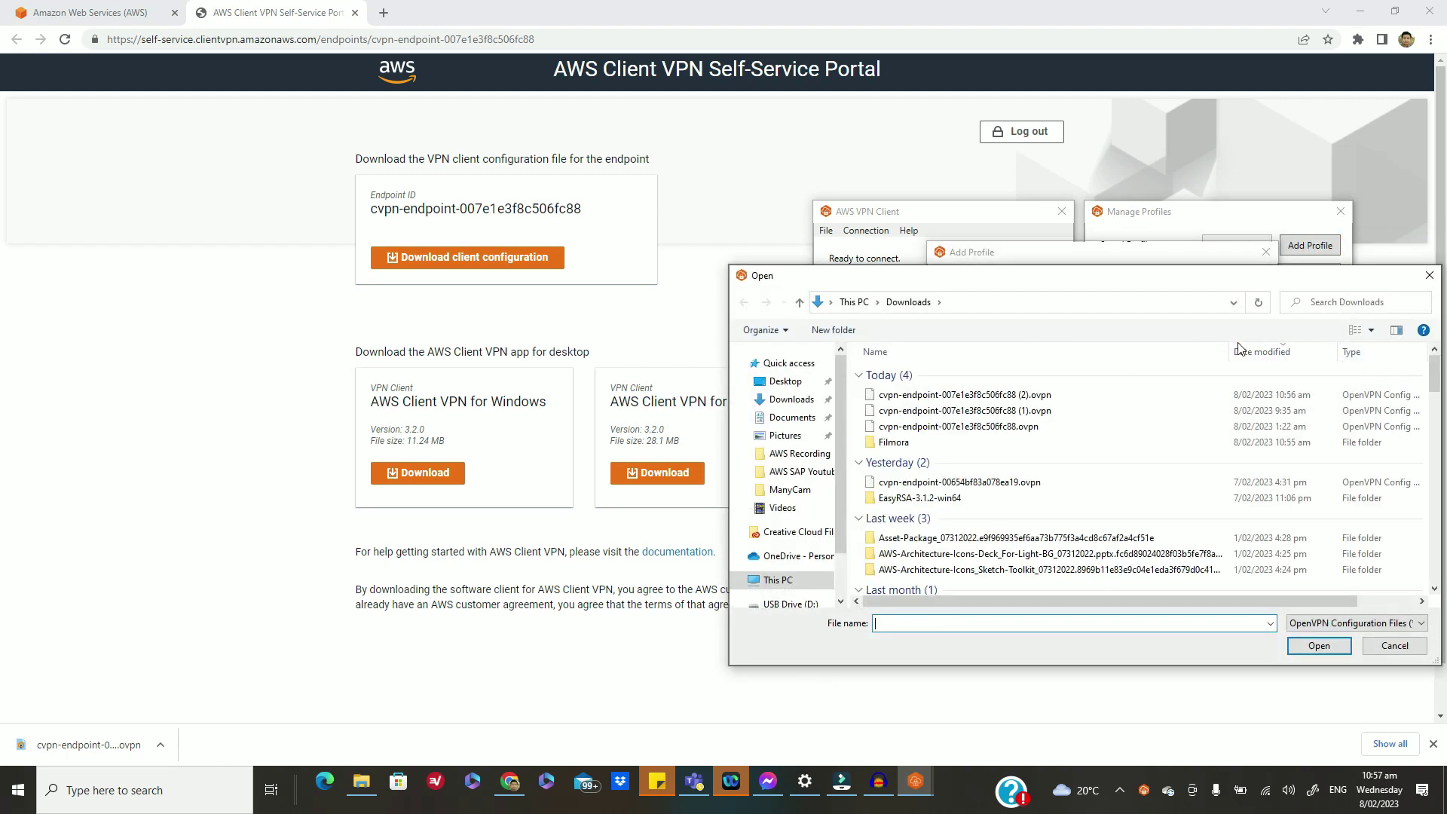
pyautogui.doubleClick(1046, 399)
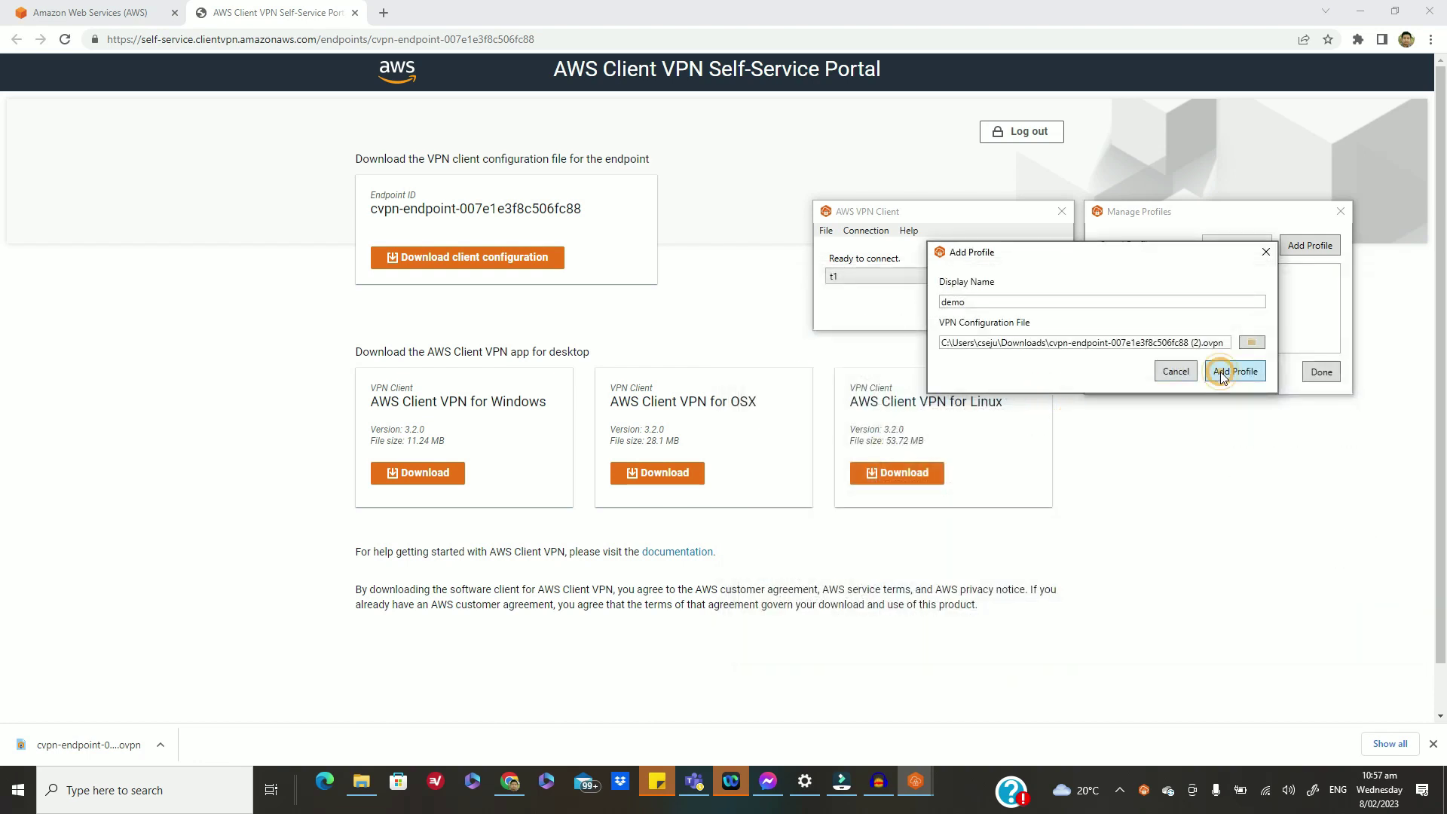
pyautogui.click(1220, 372)
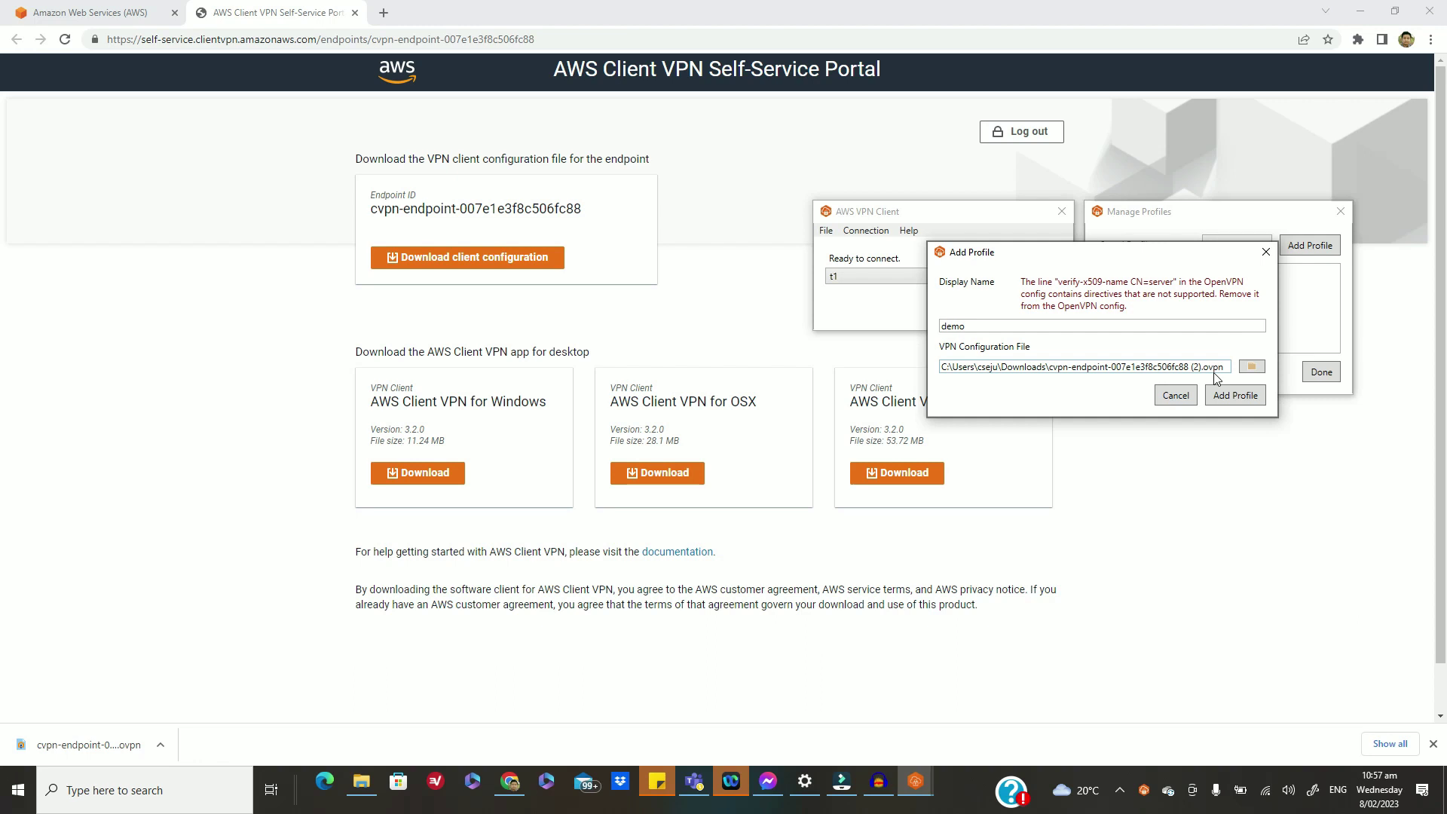
# Locate the downloaded configuration file in its folder and open it in Visual Studio Code.
pyautogui.click(158, 749)
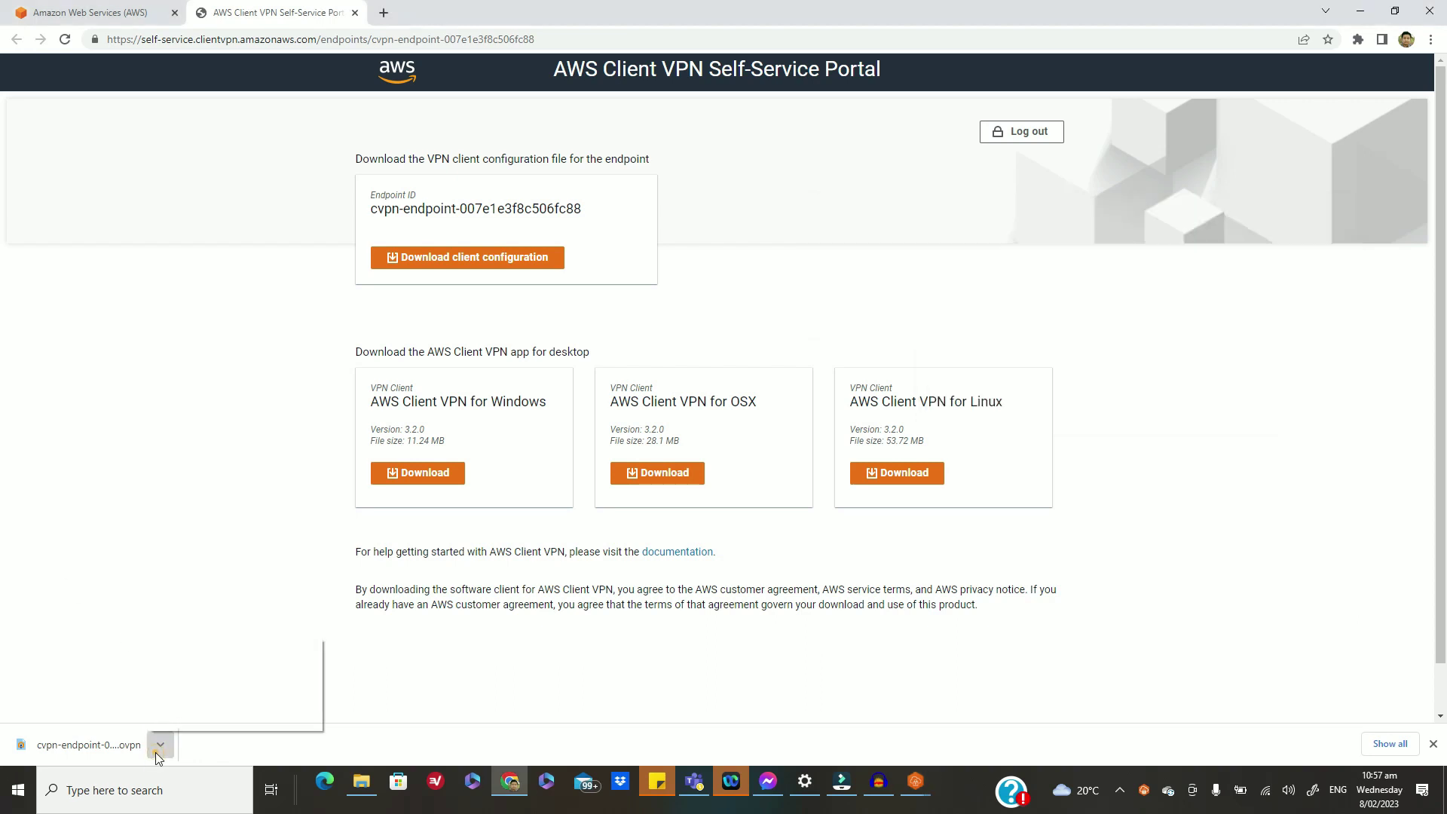
pyautogui.click(191, 700)
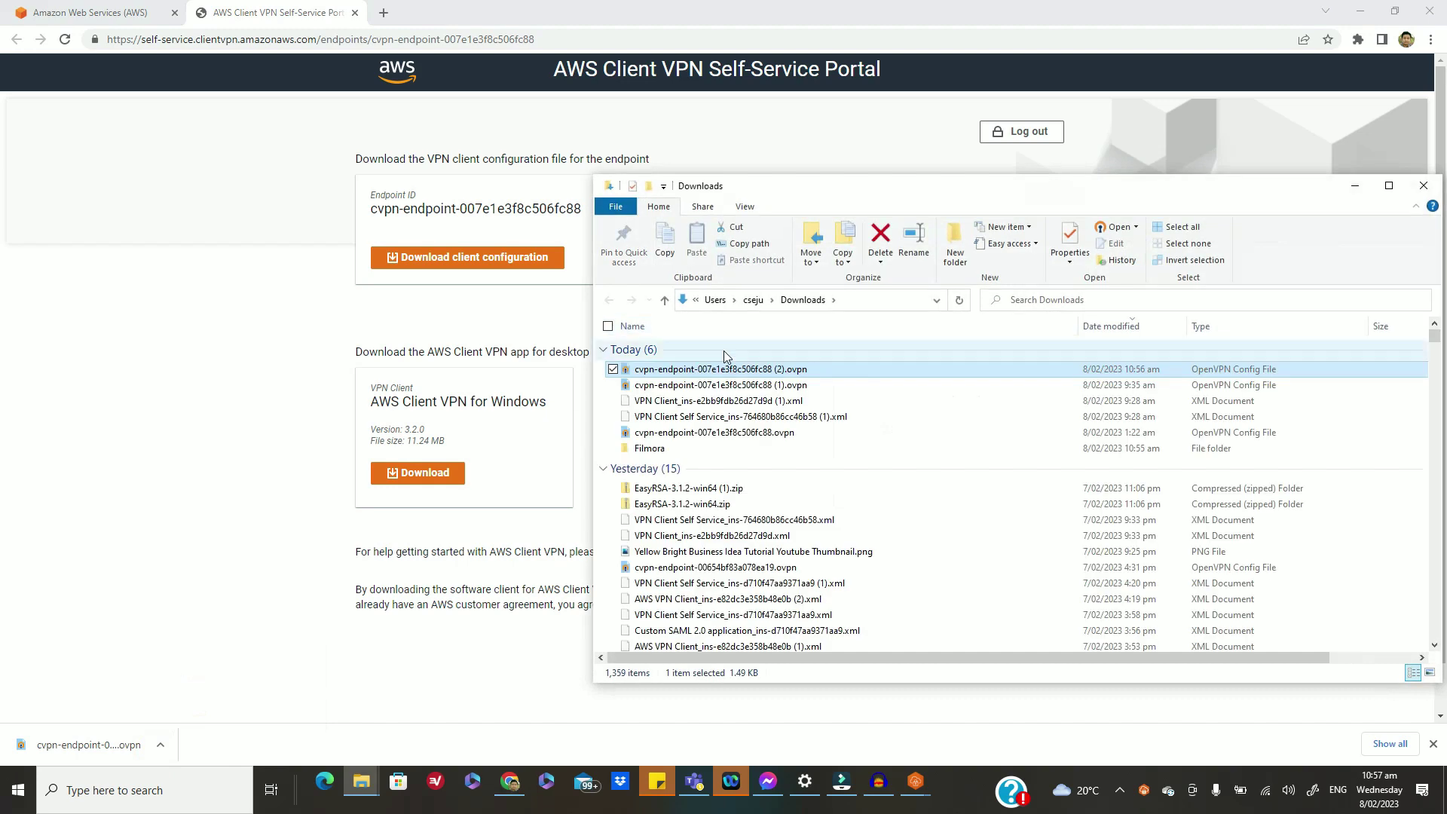
pyautogui.doubleClick(720, 369)
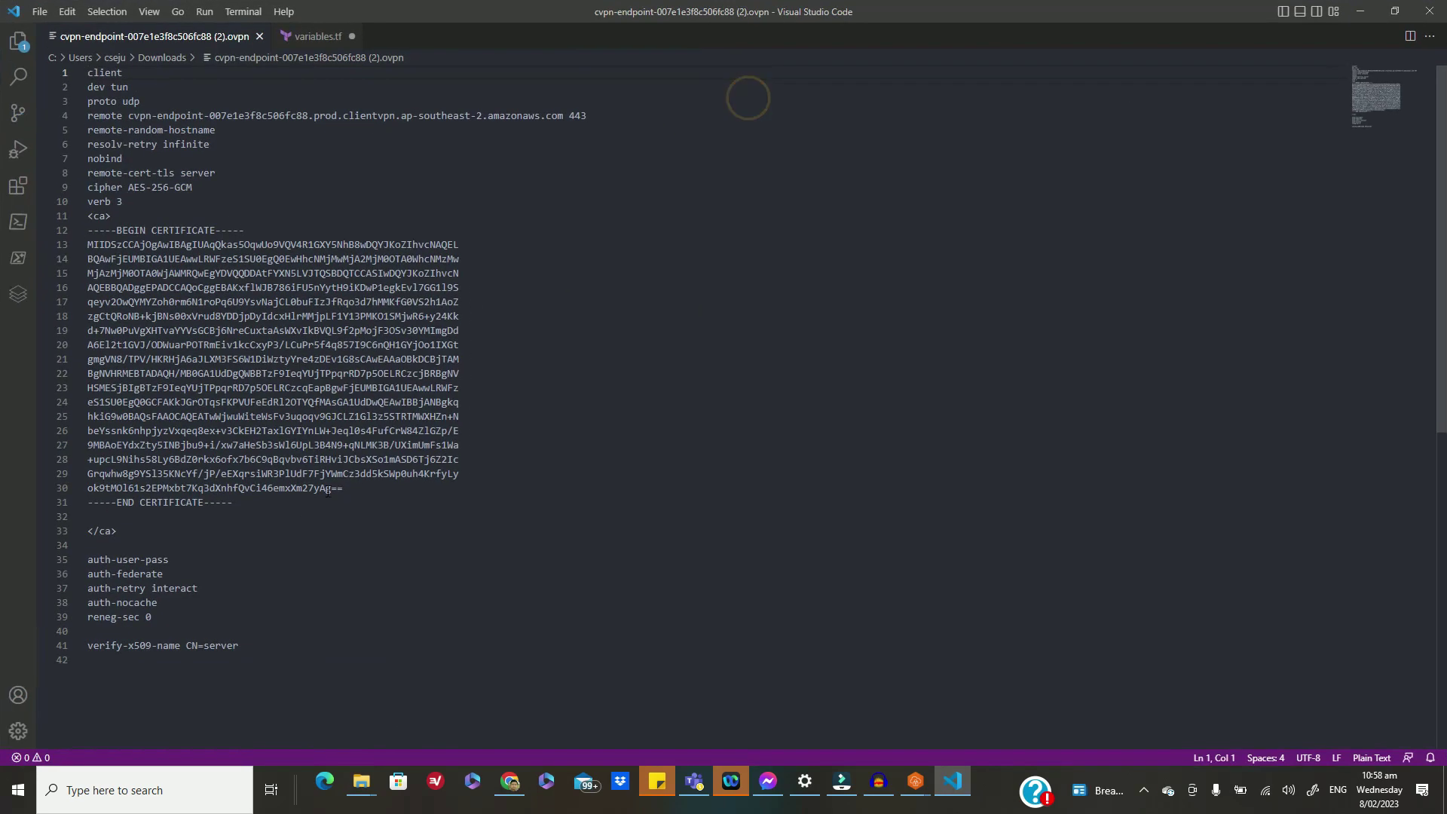
# Check the unsupported directive against the profile error, delete the line "verify-x509-name CN=server" from the configuration, and save and close the file.
pyautogui.moveTo(241, 645); pyautogui.dragTo(84, 646)
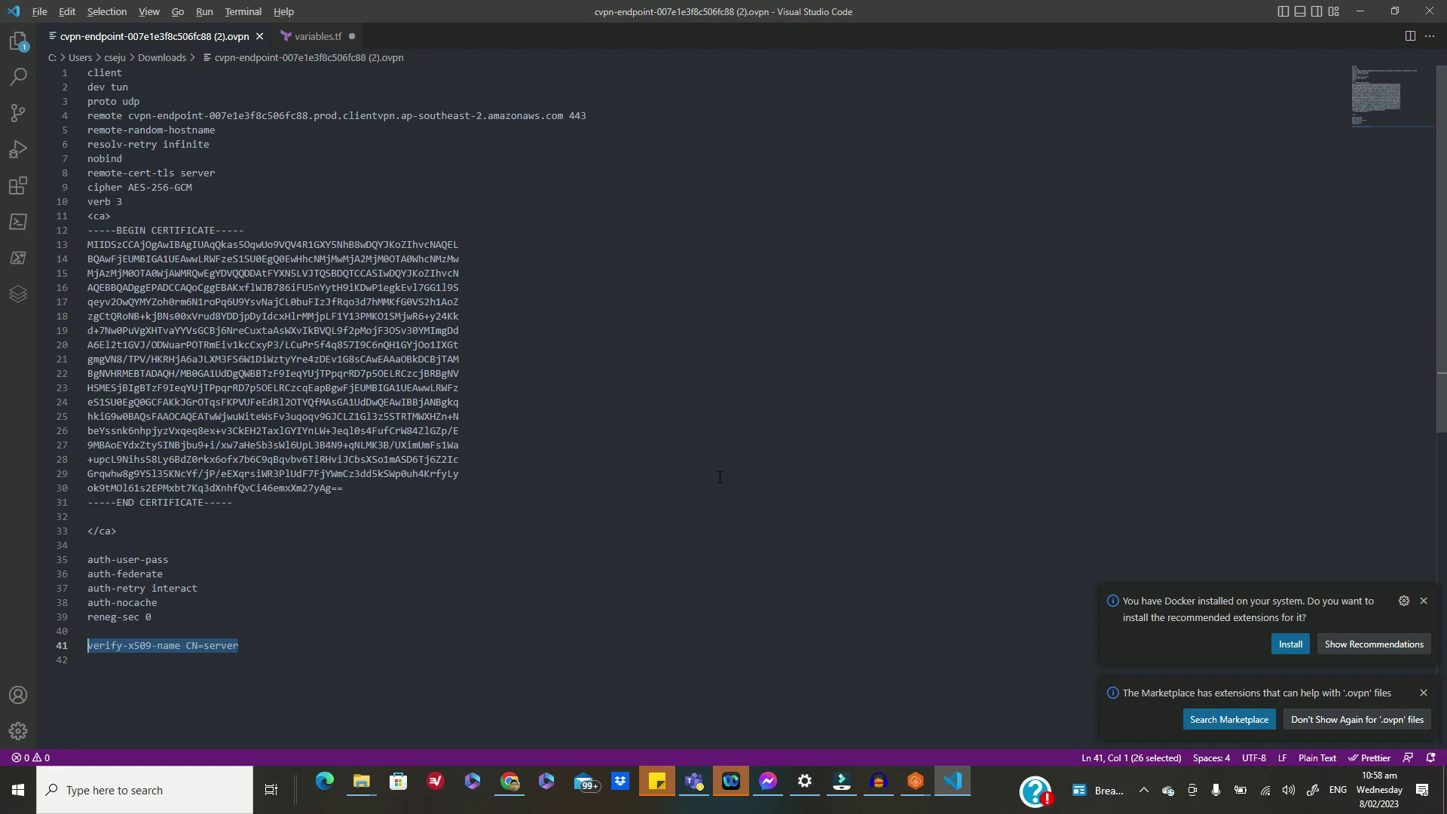
pyautogui.hotkey('alt', 'Tab')
pyautogui.hotkey('alt', 'Tab')
pyautogui.hotkey('alt', 'Tab')
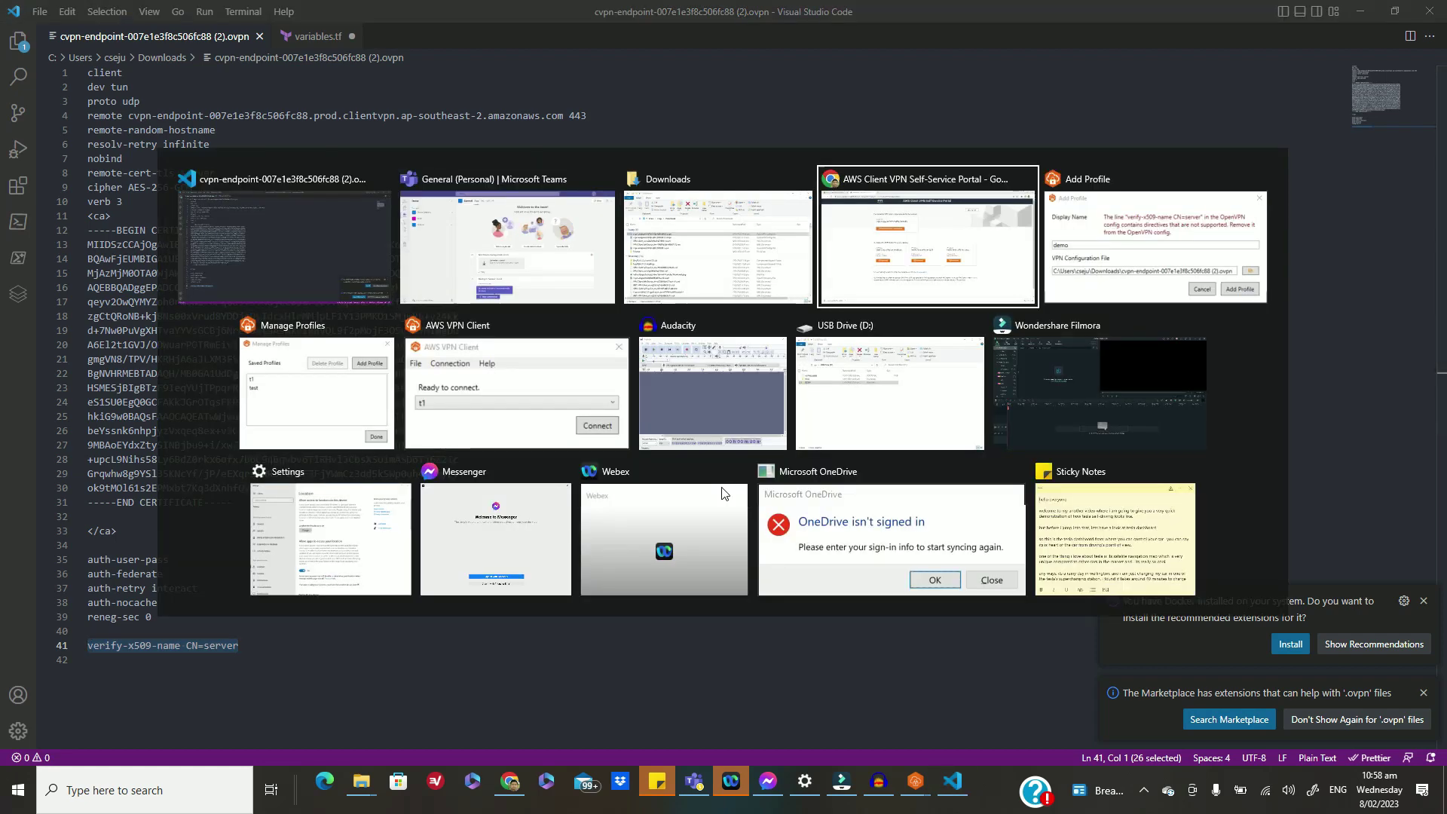
pyautogui.hotkey('alt', 'Tab')
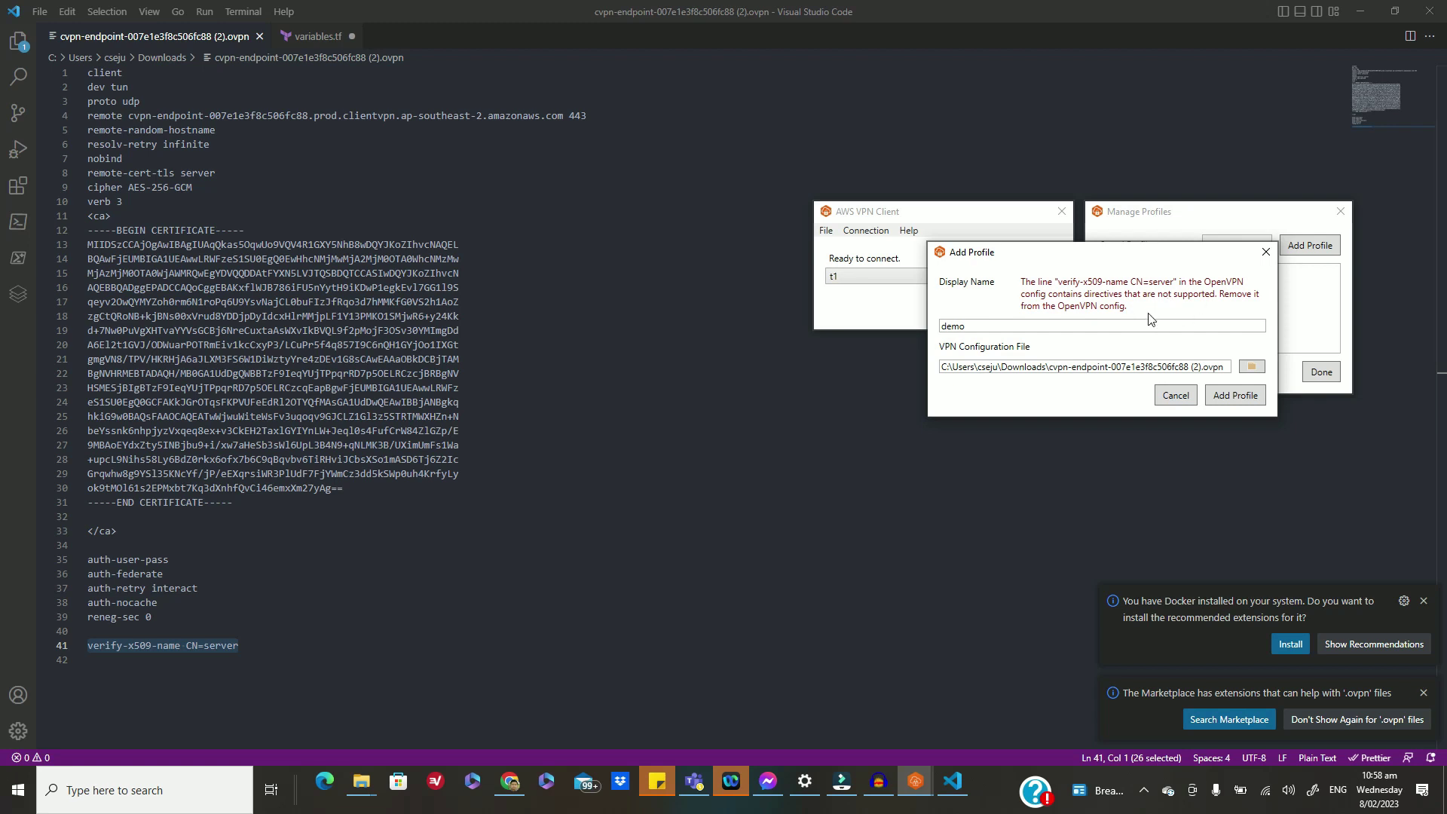
pyautogui.hotkey('alt', 'Tab')
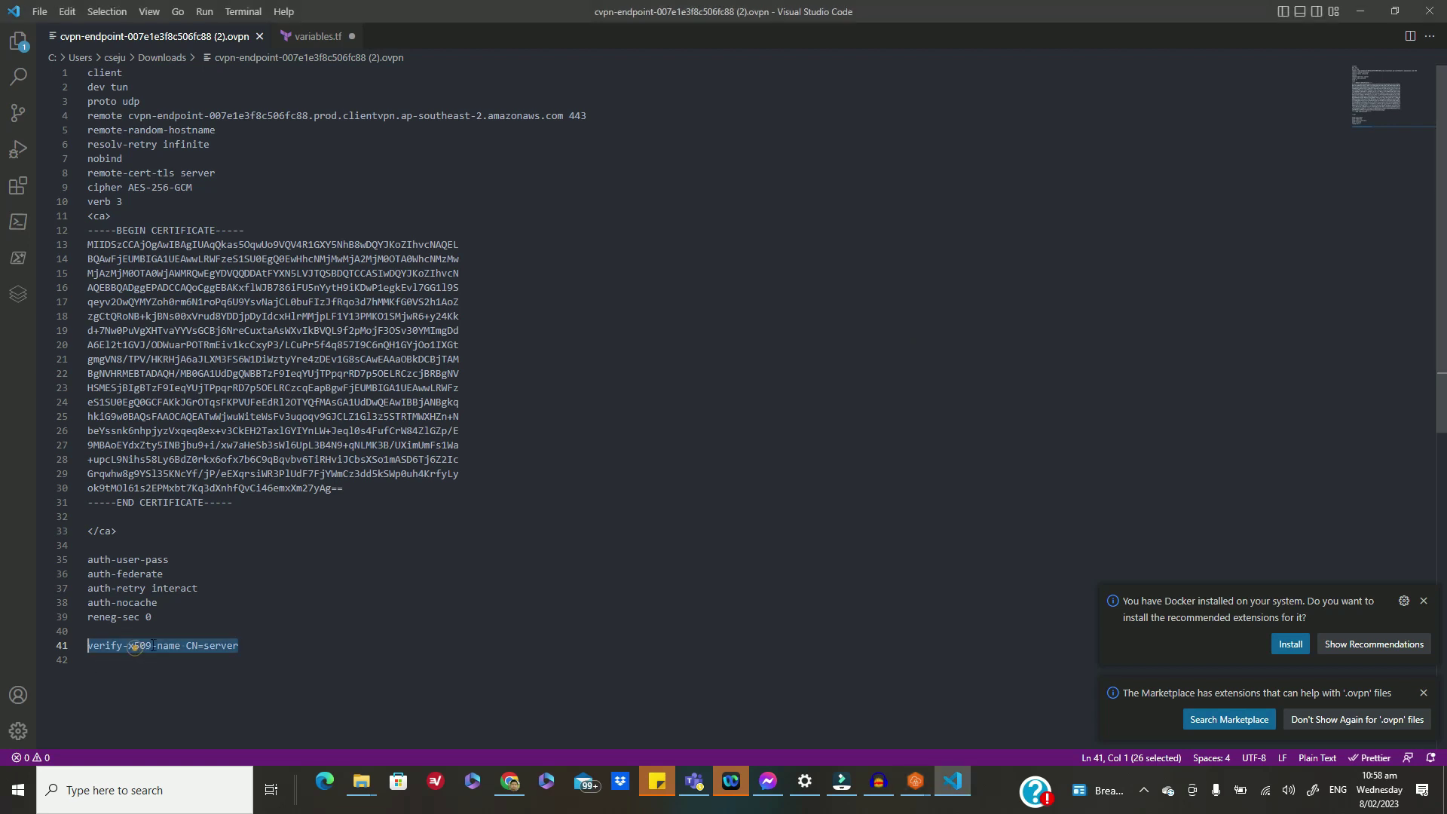
pyautogui.moveTo(246, 645); pyautogui.dragTo(88, 645)
pyautogui.press('BackSpace')
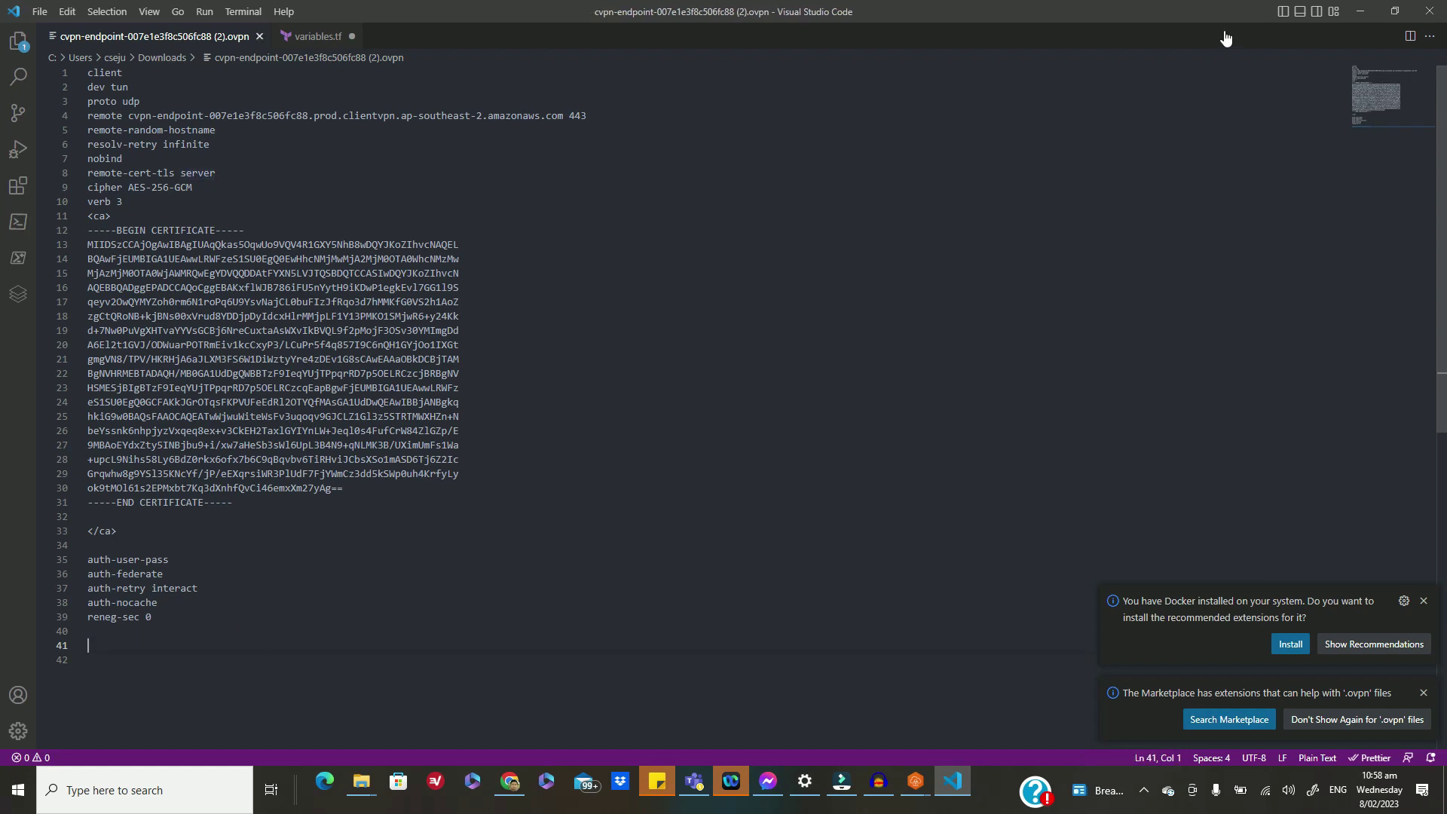
pyautogui.click(1430, 12)
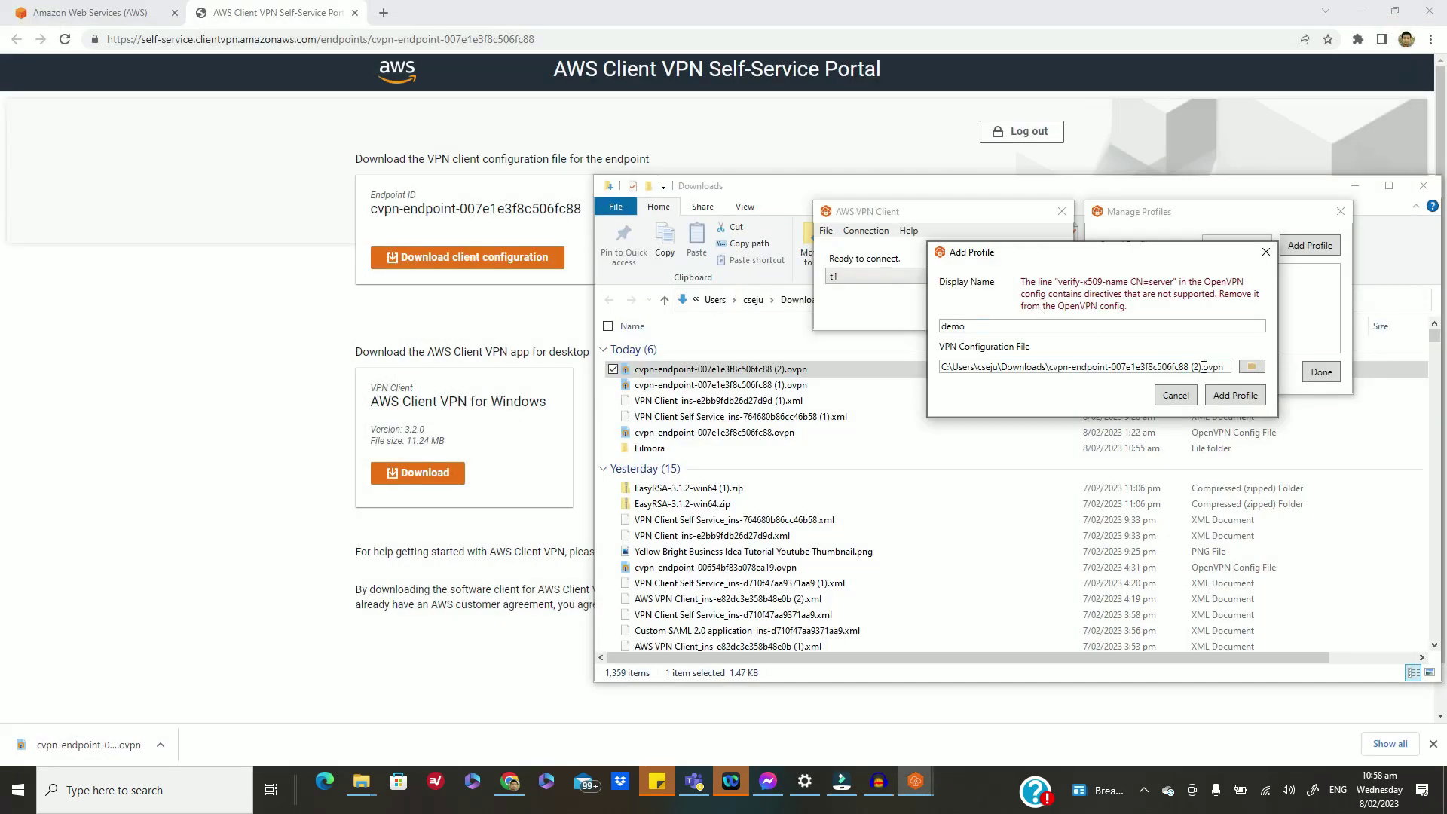
# Reselect the edited cvpn-endpoint-007e1e3f8c506fc88 (2).ovpn as the configuration file, add the demo profile and finish managing profiles.
pyautogui.click(1252, 367)
pyautogui.click(1005, 397)
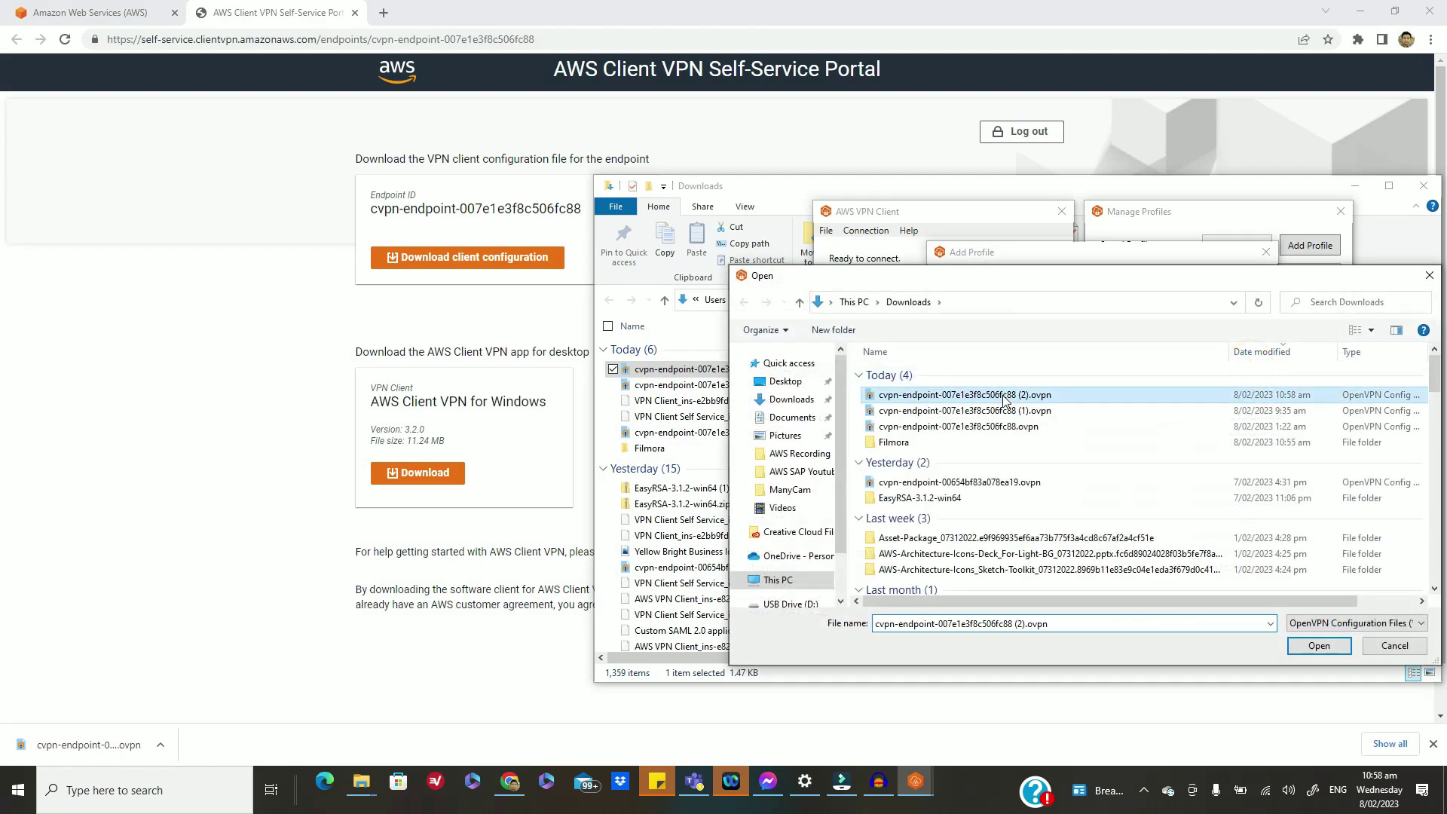
pyautogui.doubleClick(1005, 396)
pyautogui.click(1226, 396)
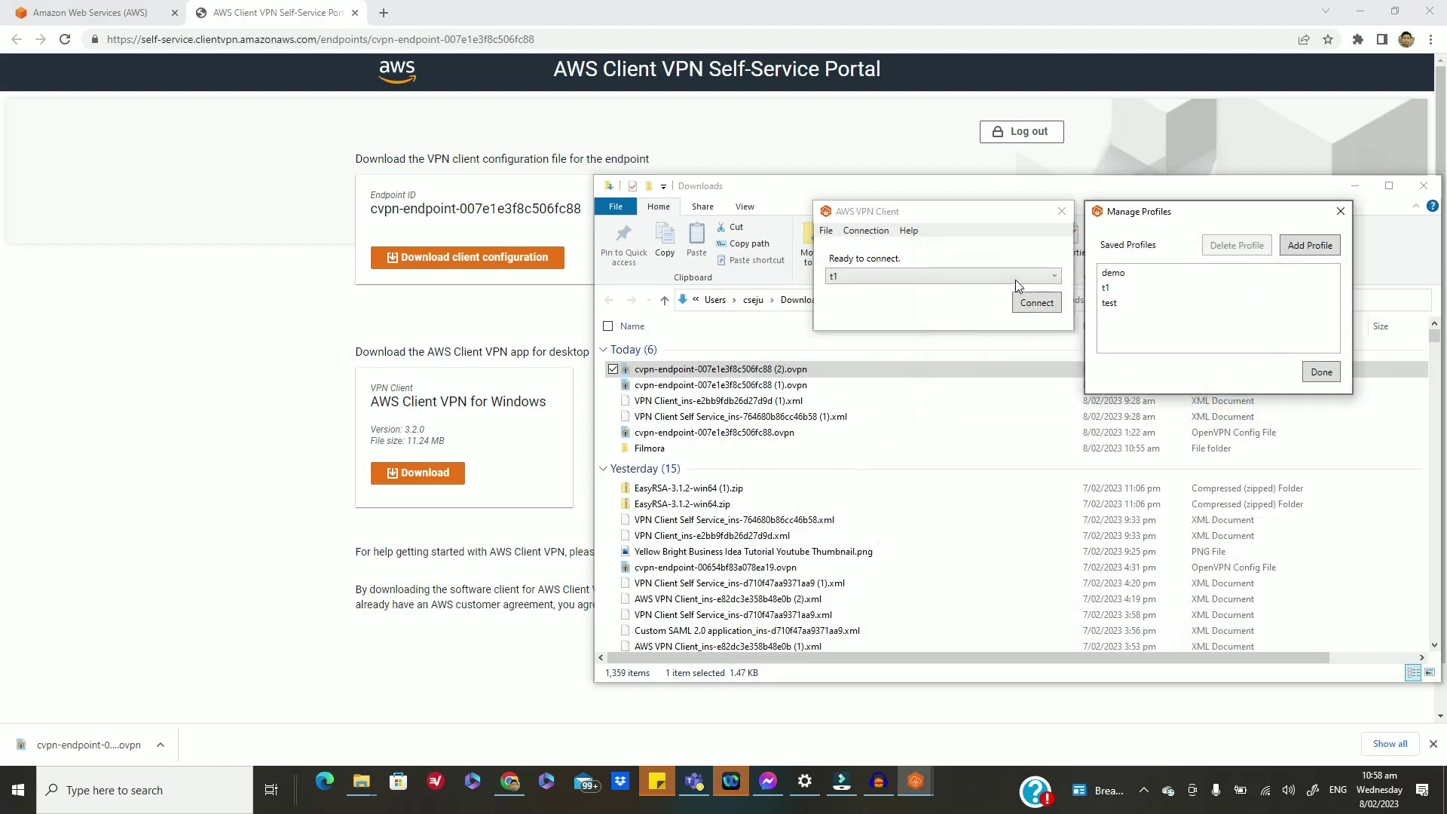
pyautogui.click(1320, 377)
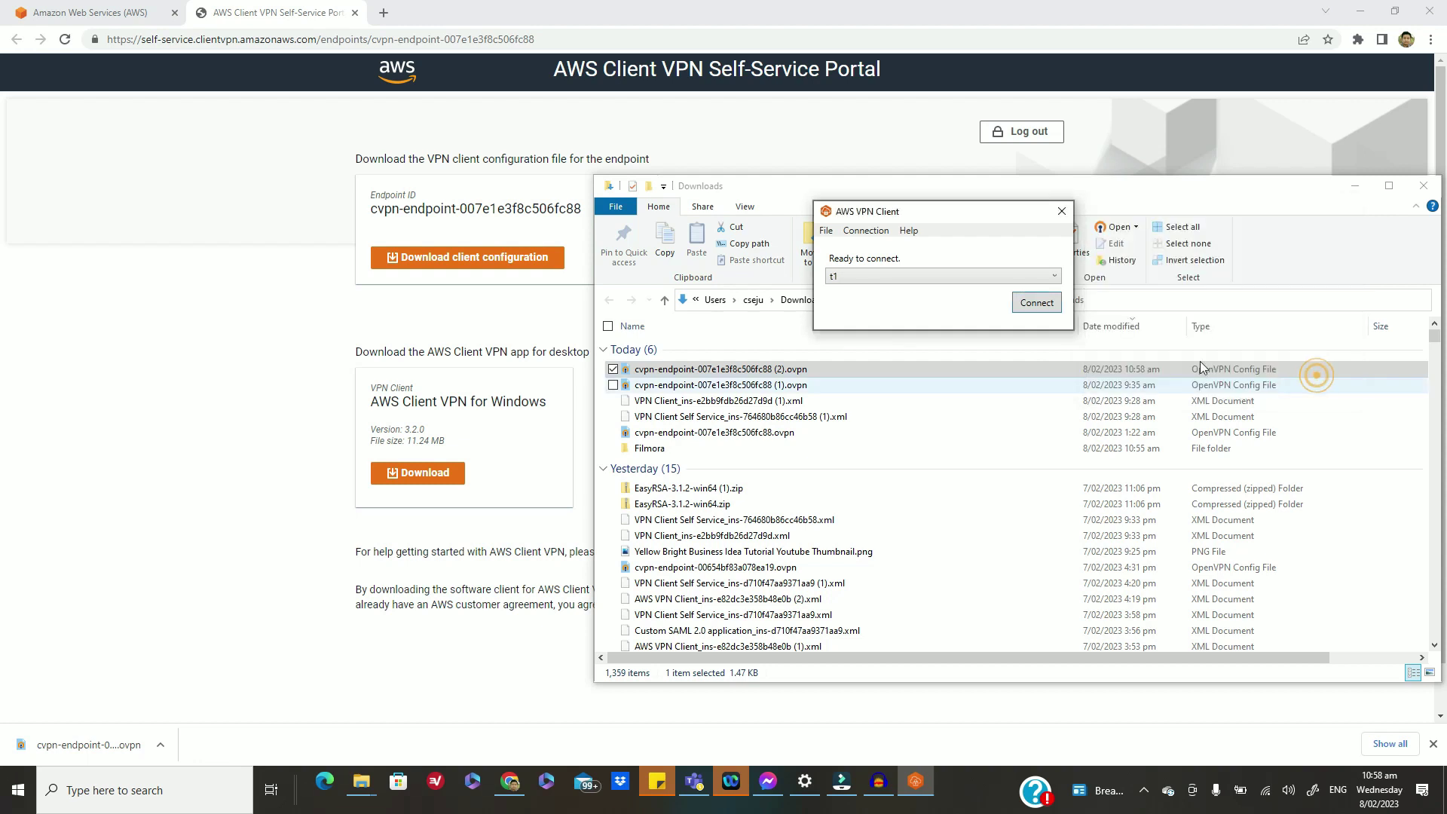
# Connect the VPN client using the demo profile and enlarge the browser's authentication page for reading.
pyautogui.click(864, 277)
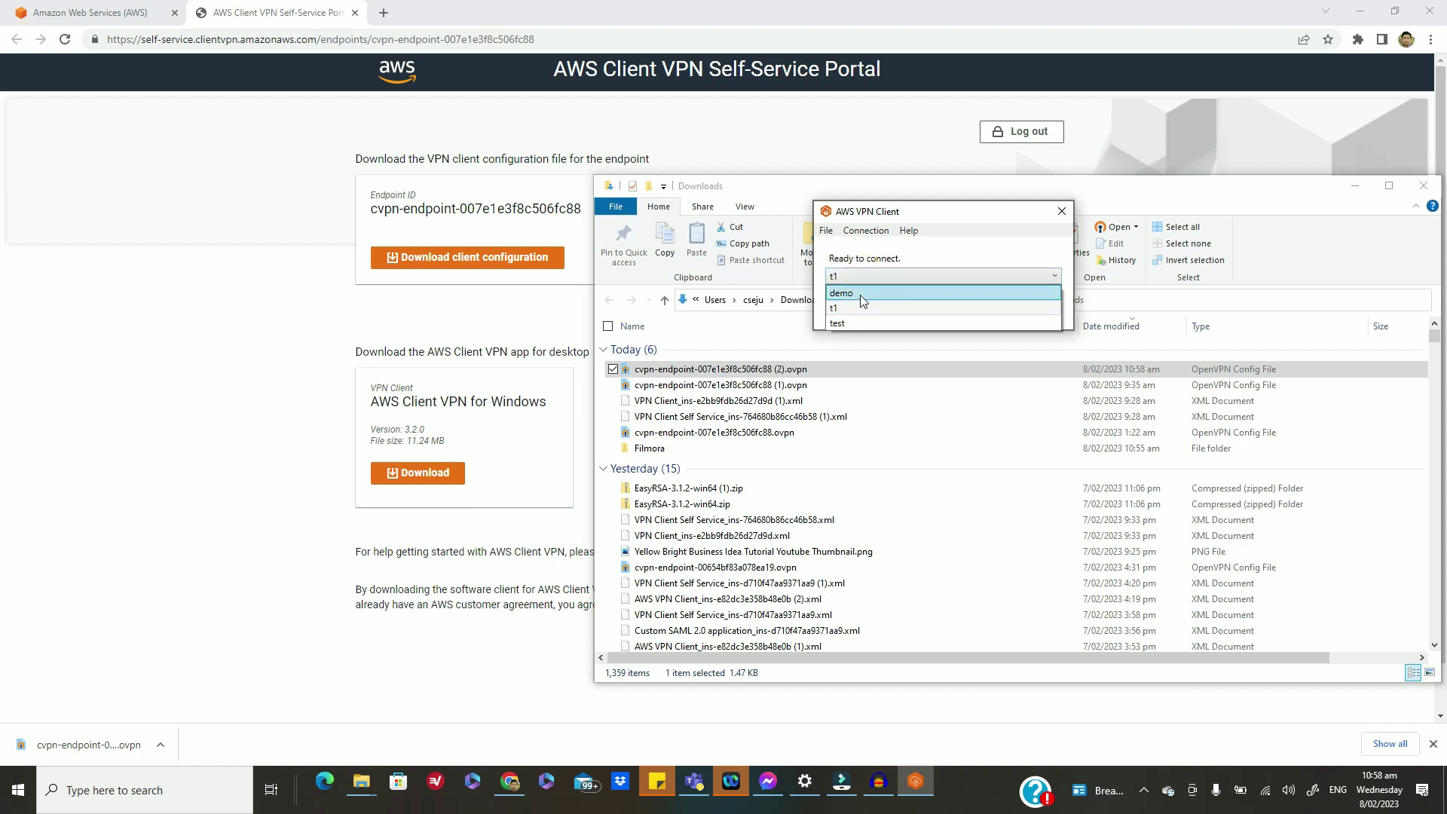
pyautogui.click(862, 292)
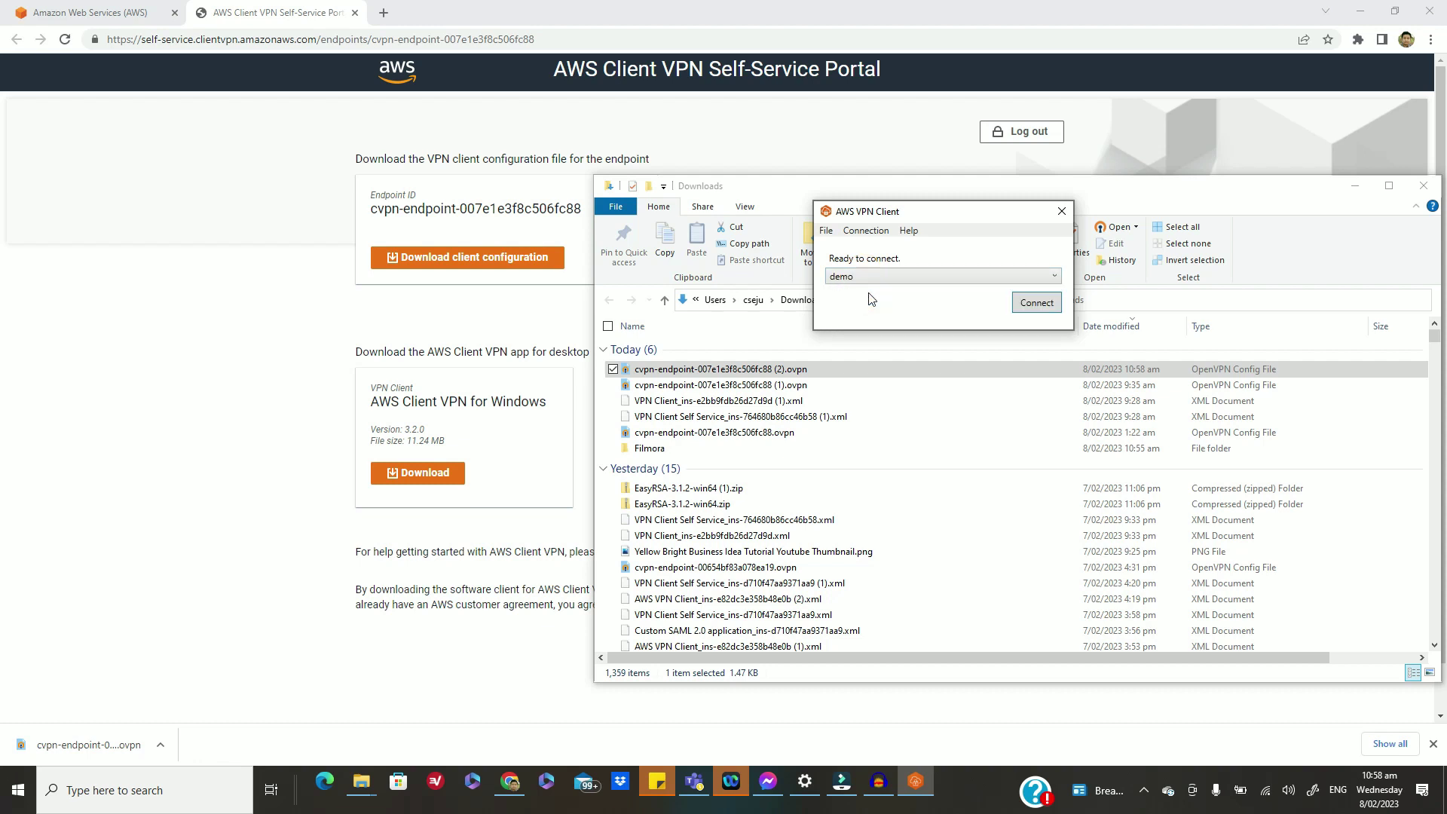
pyautogui.click(1025, 309)
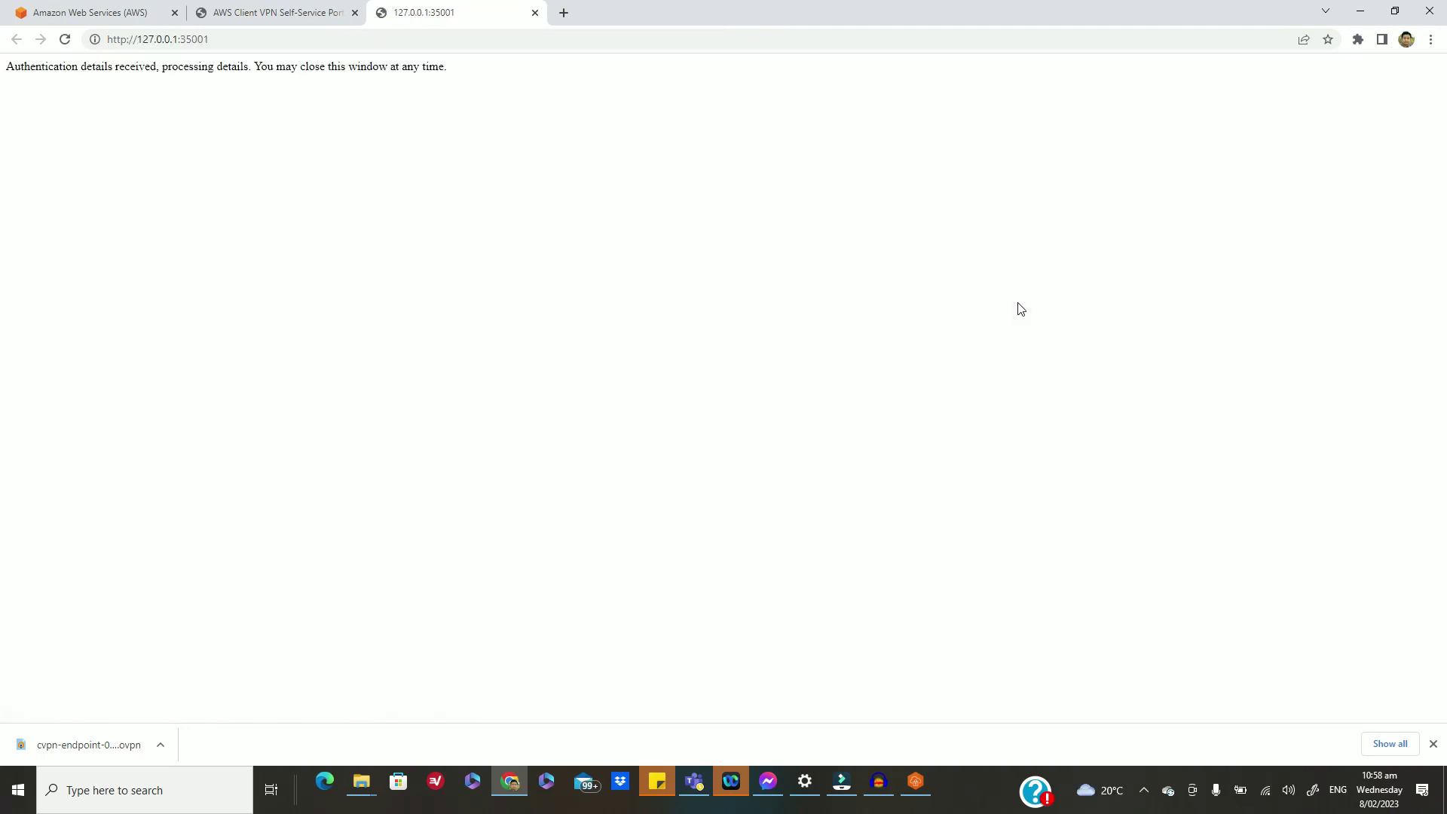
pyautogui.hotkey('ctrl', '+')
pyautogui.hotkey('ctrl', '+')
pyautogui.hotkey('ctrl', '+')
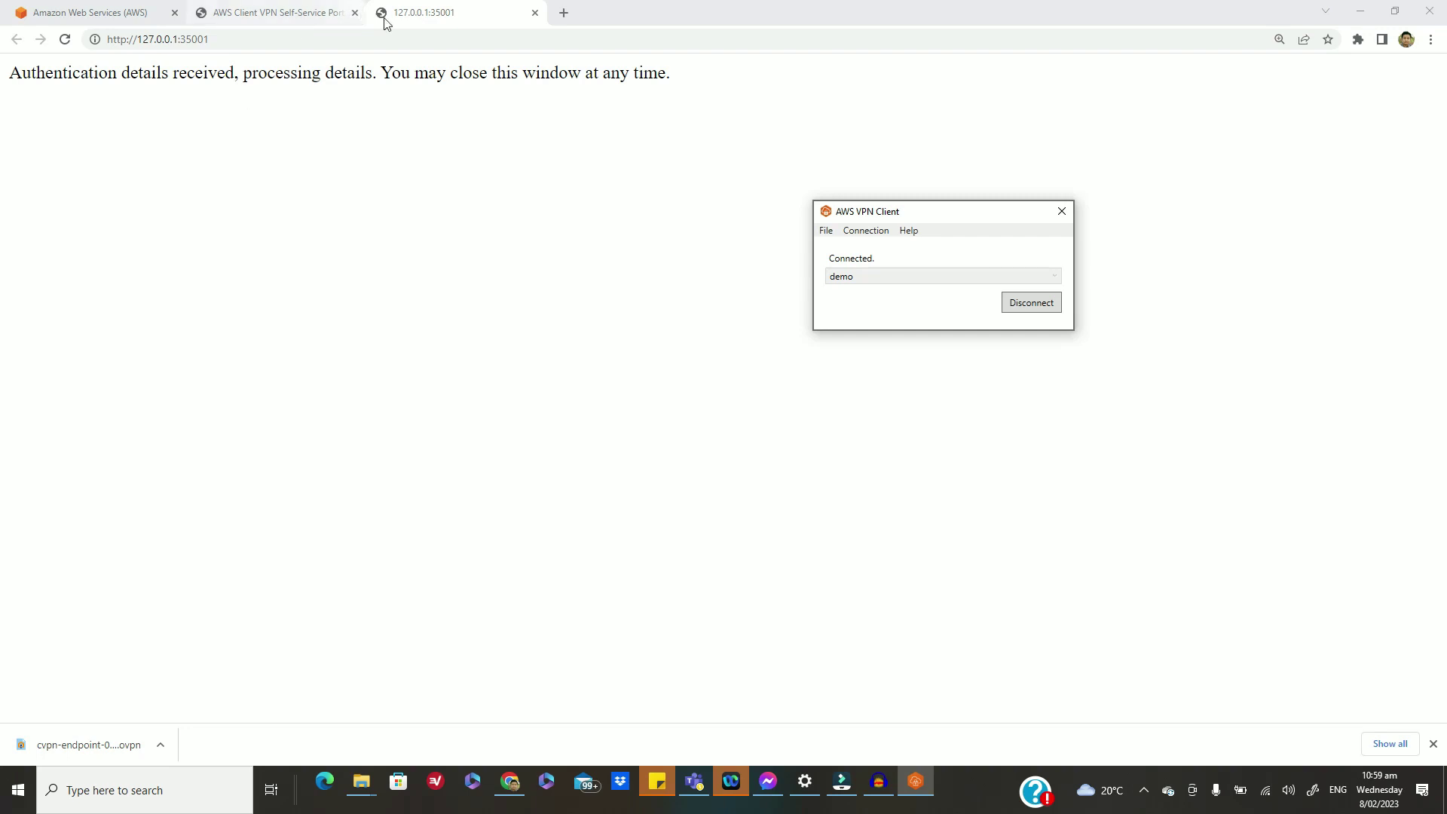
# Close the authentication and self-service portal pages, and open EC2 from the AWS Management Console home.
pyautogui.click(535, 13)
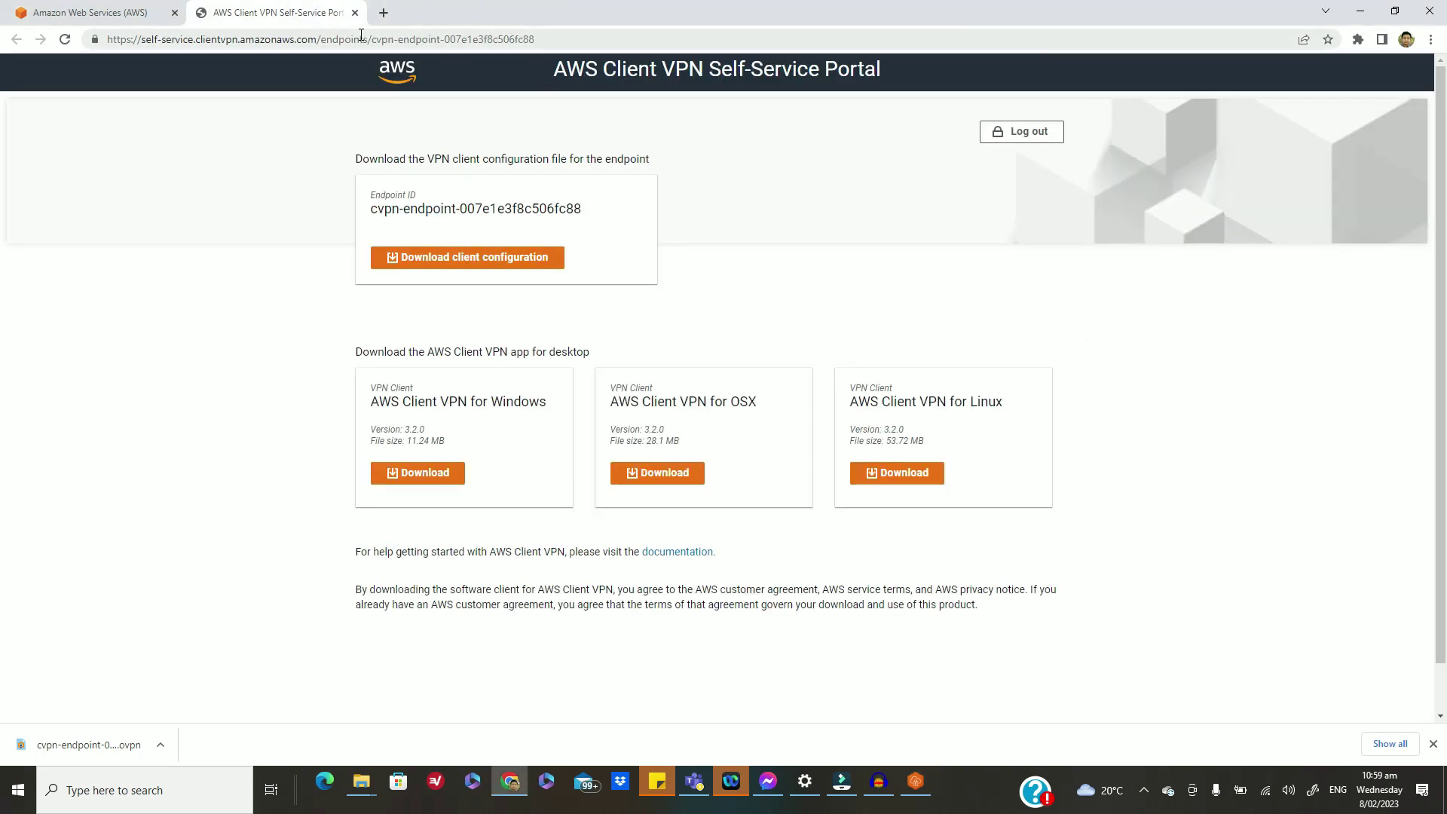
pyautogui.click(355, 13)
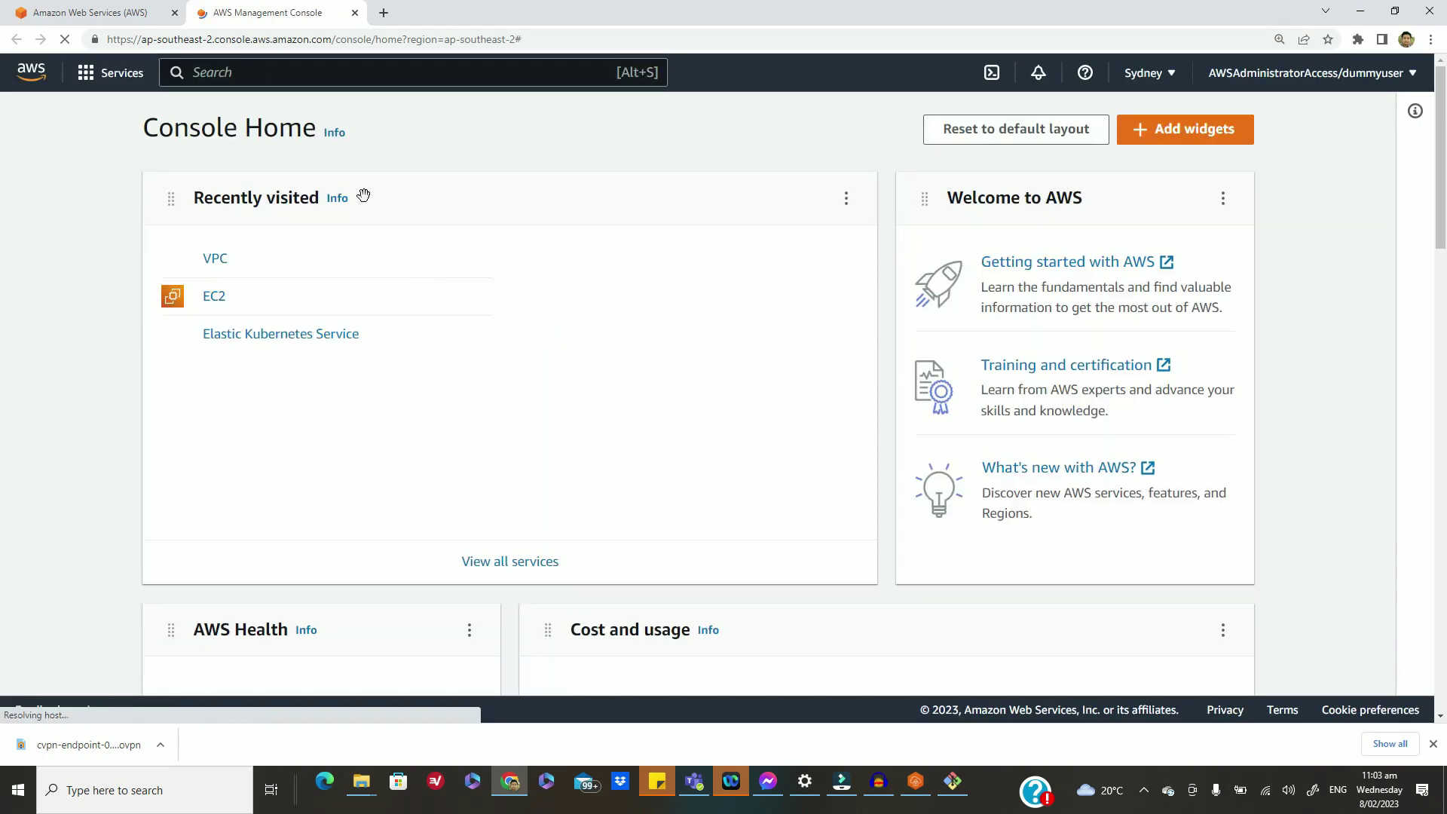
pyautogui.click(209, 297)
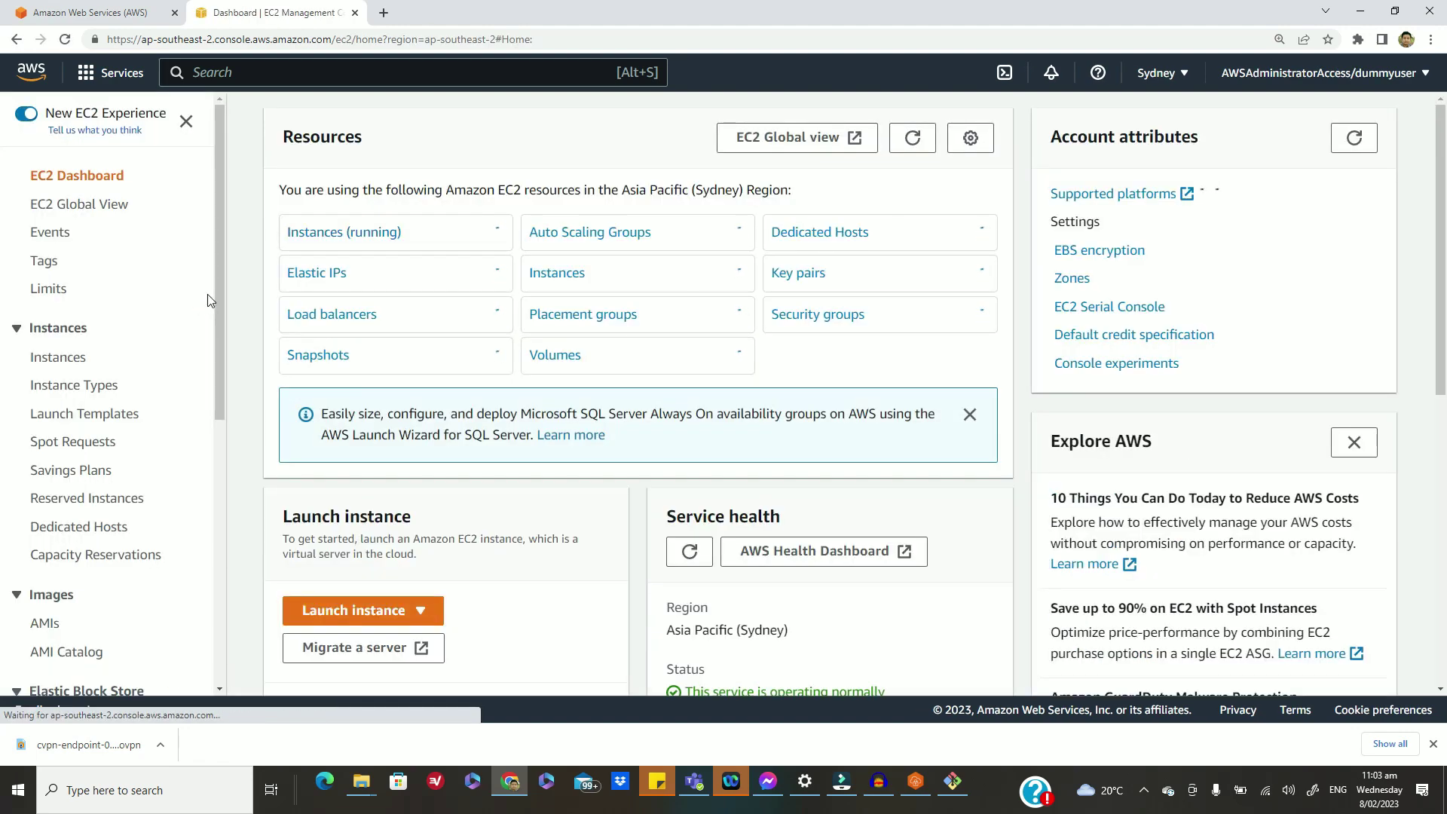
# List the running EC2 instances, select instance i-074d2e648609af329 and copy its private IPv4 address 10.0.3.210.
pyautogui.click(328, 233)
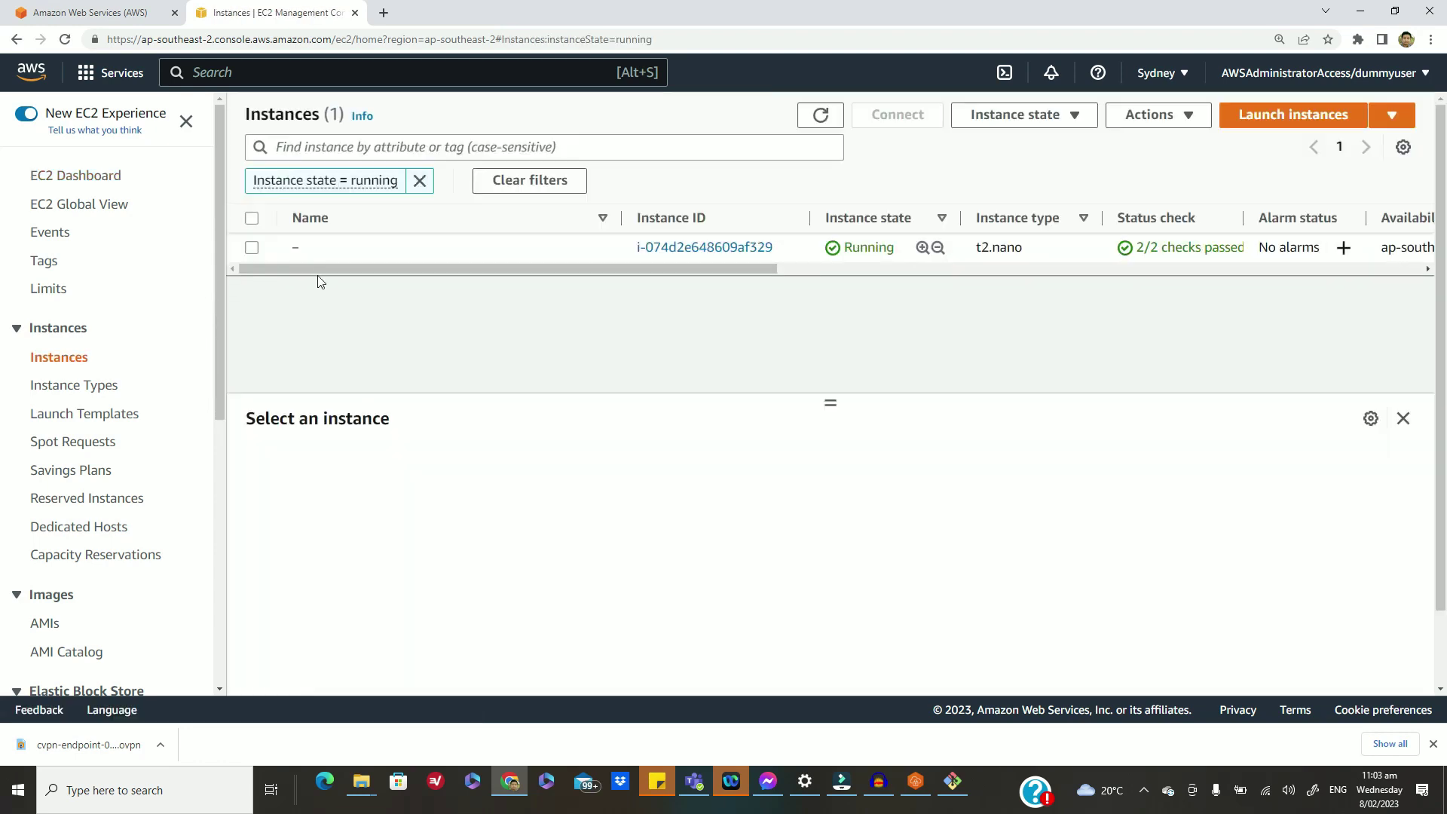
pyautogui.click(332, 259)
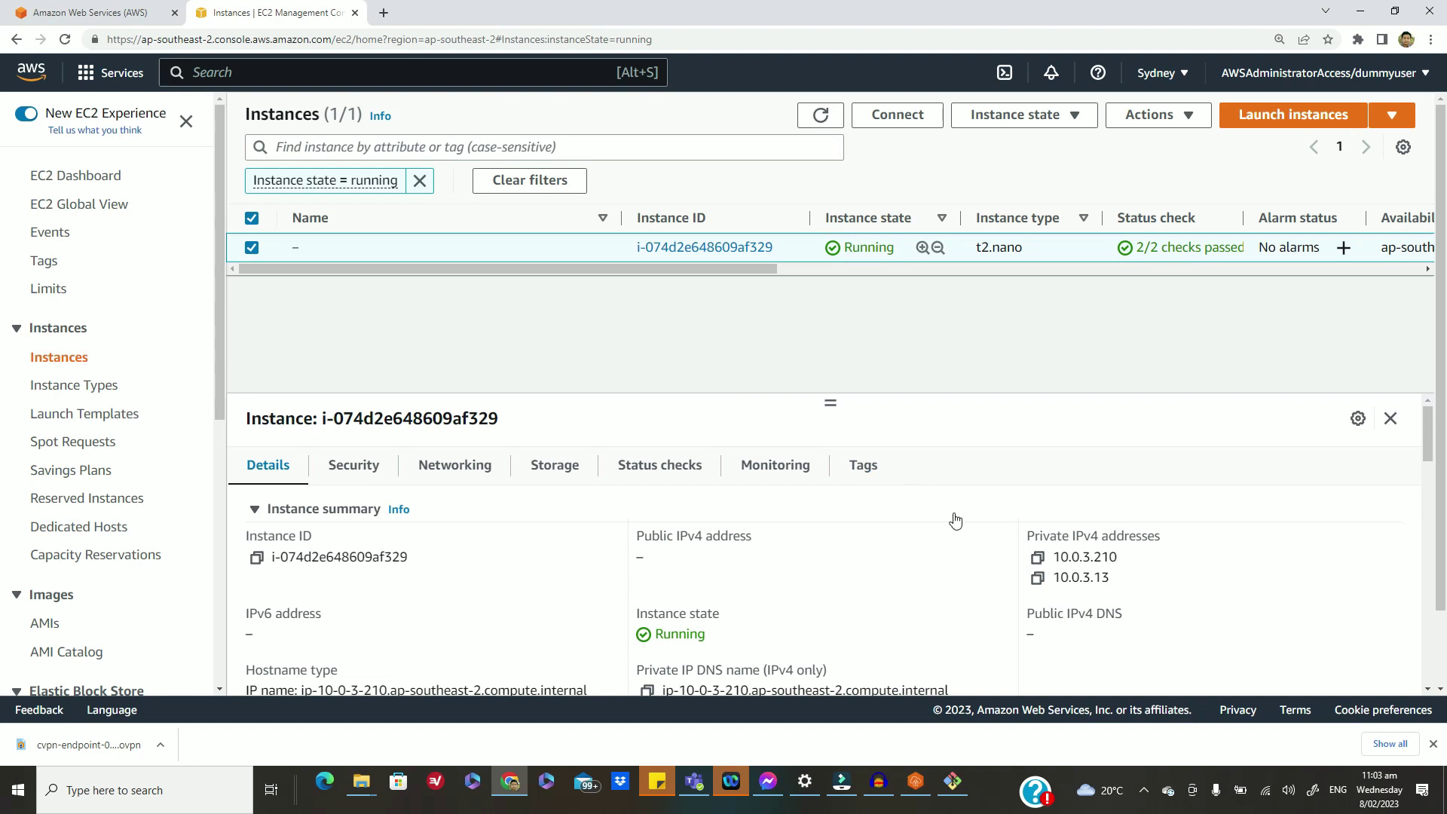
pyautogui.click(1041, 561)
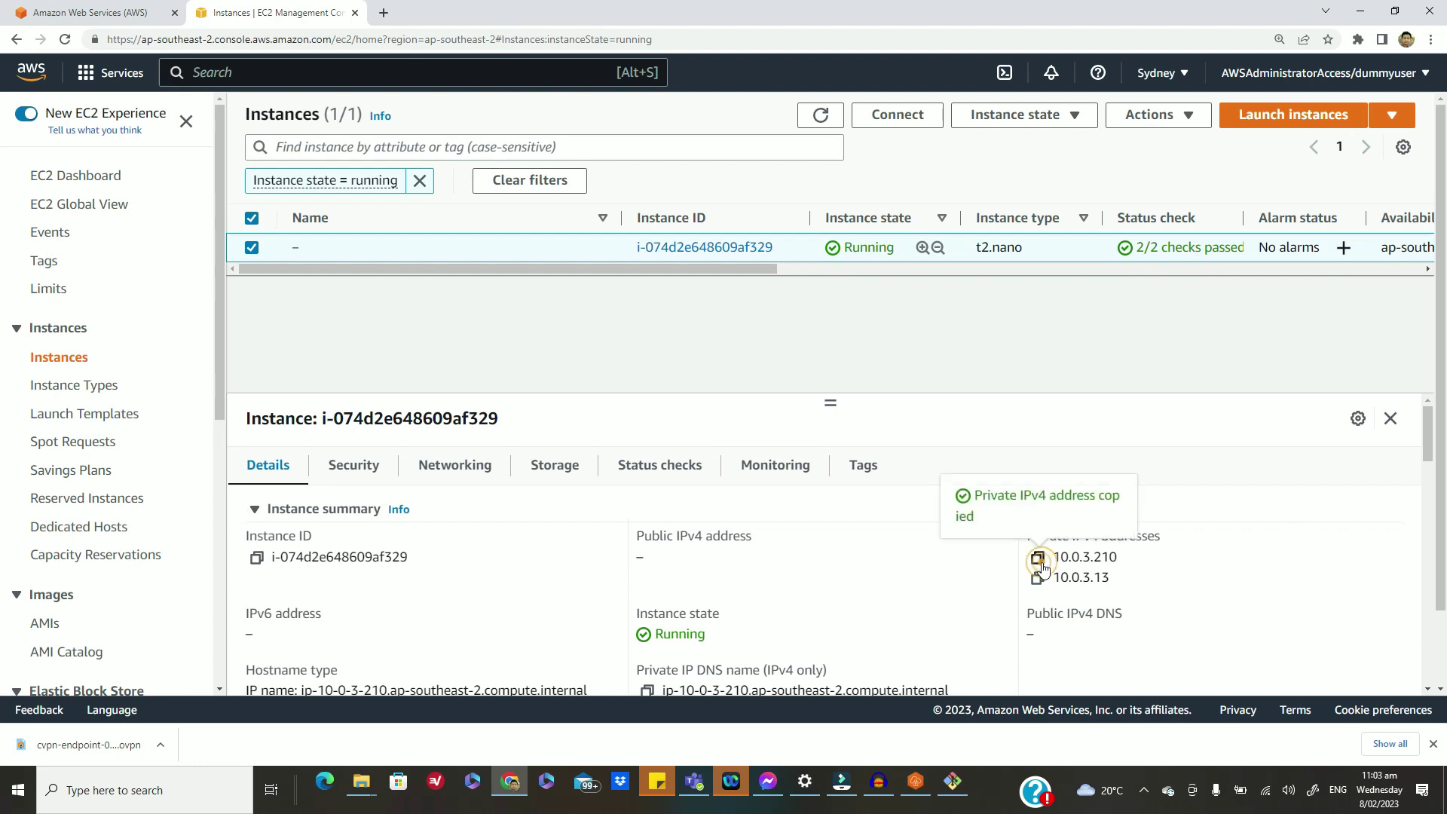
# Switch to the Git Bash terminal and ping the copied private address 10.0.3.210.
pyautogui.click(952, 784)
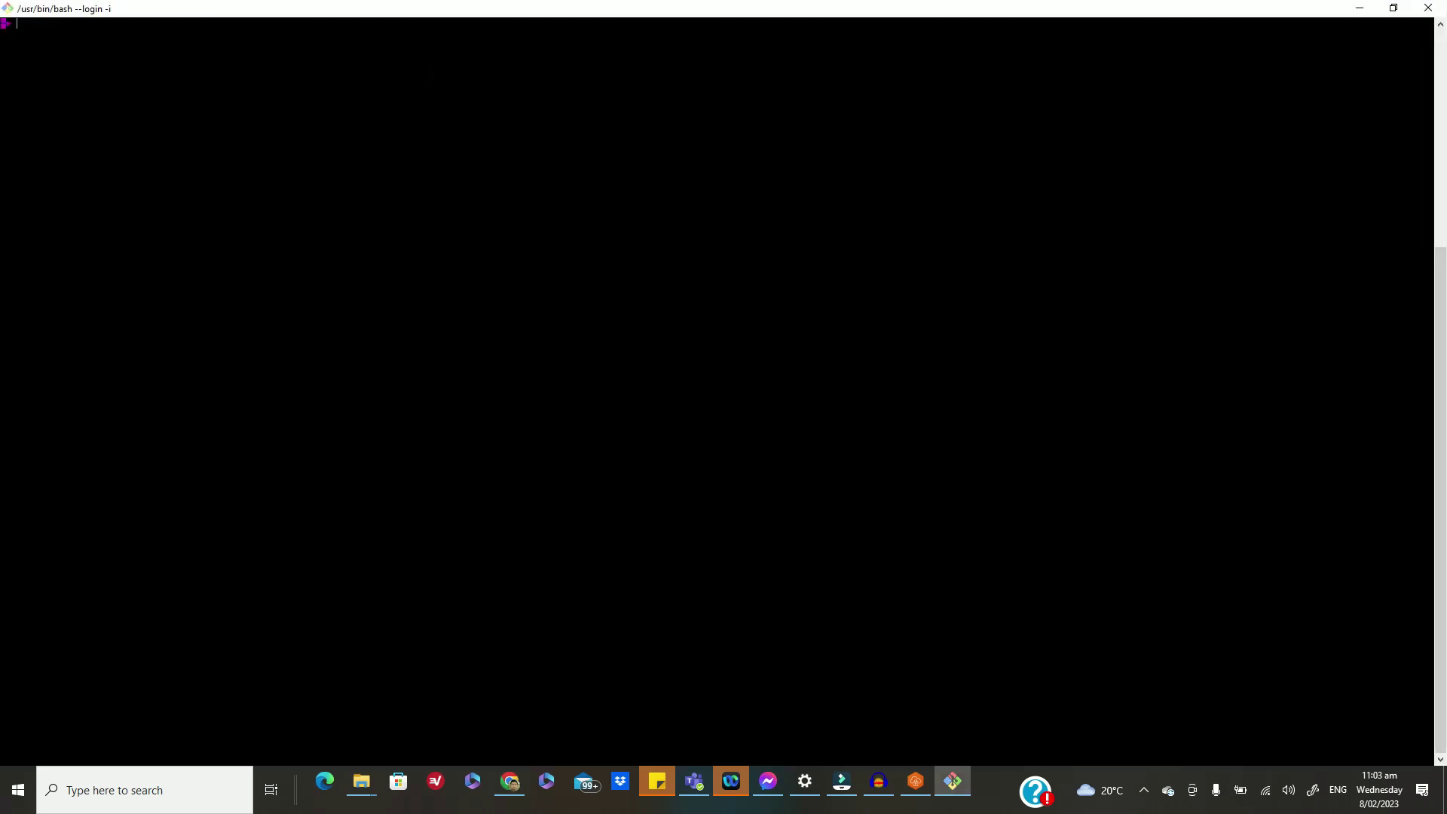
pyautogui.write('ping')
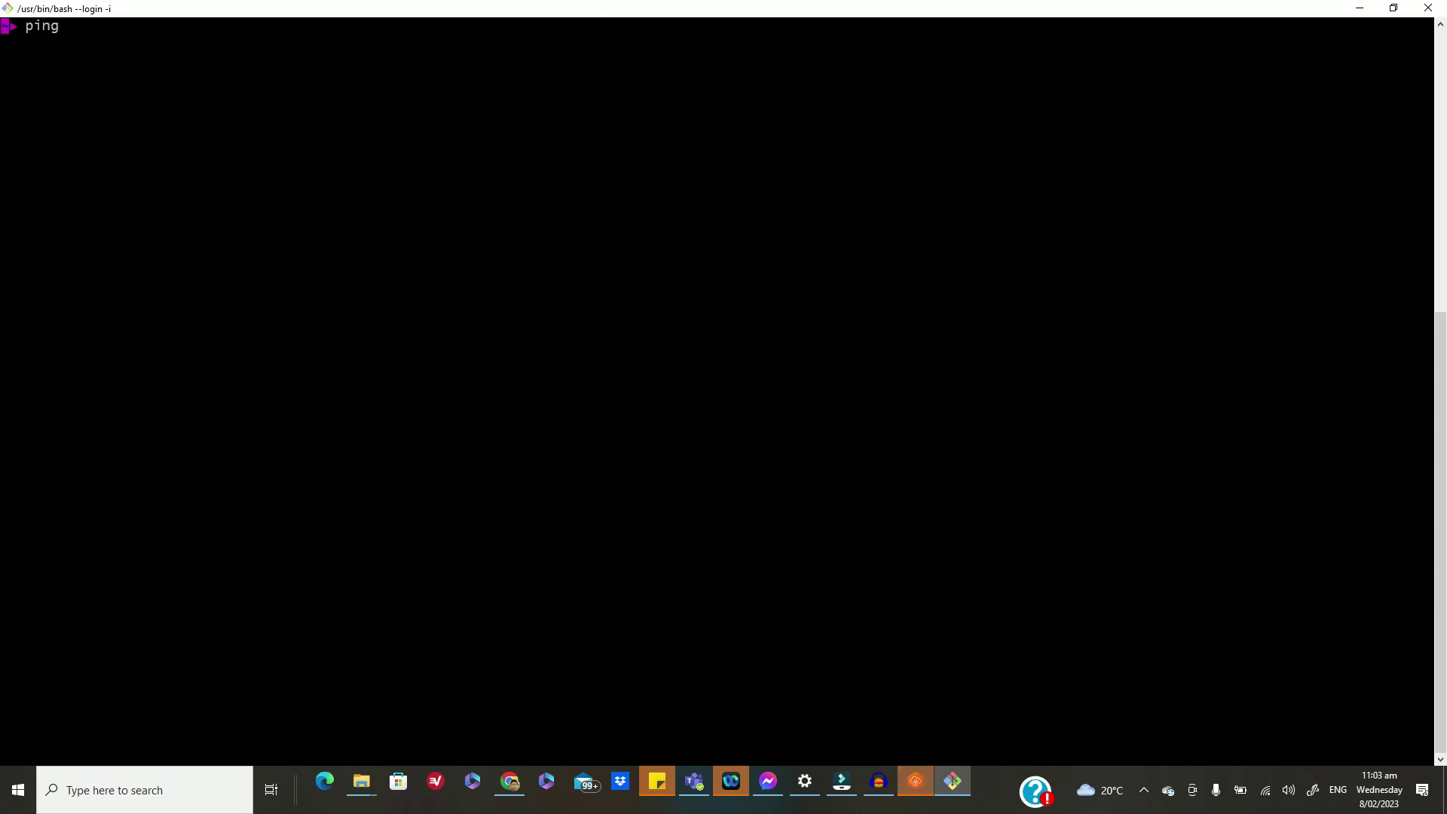
pyautogui.rightClick(496, 81)
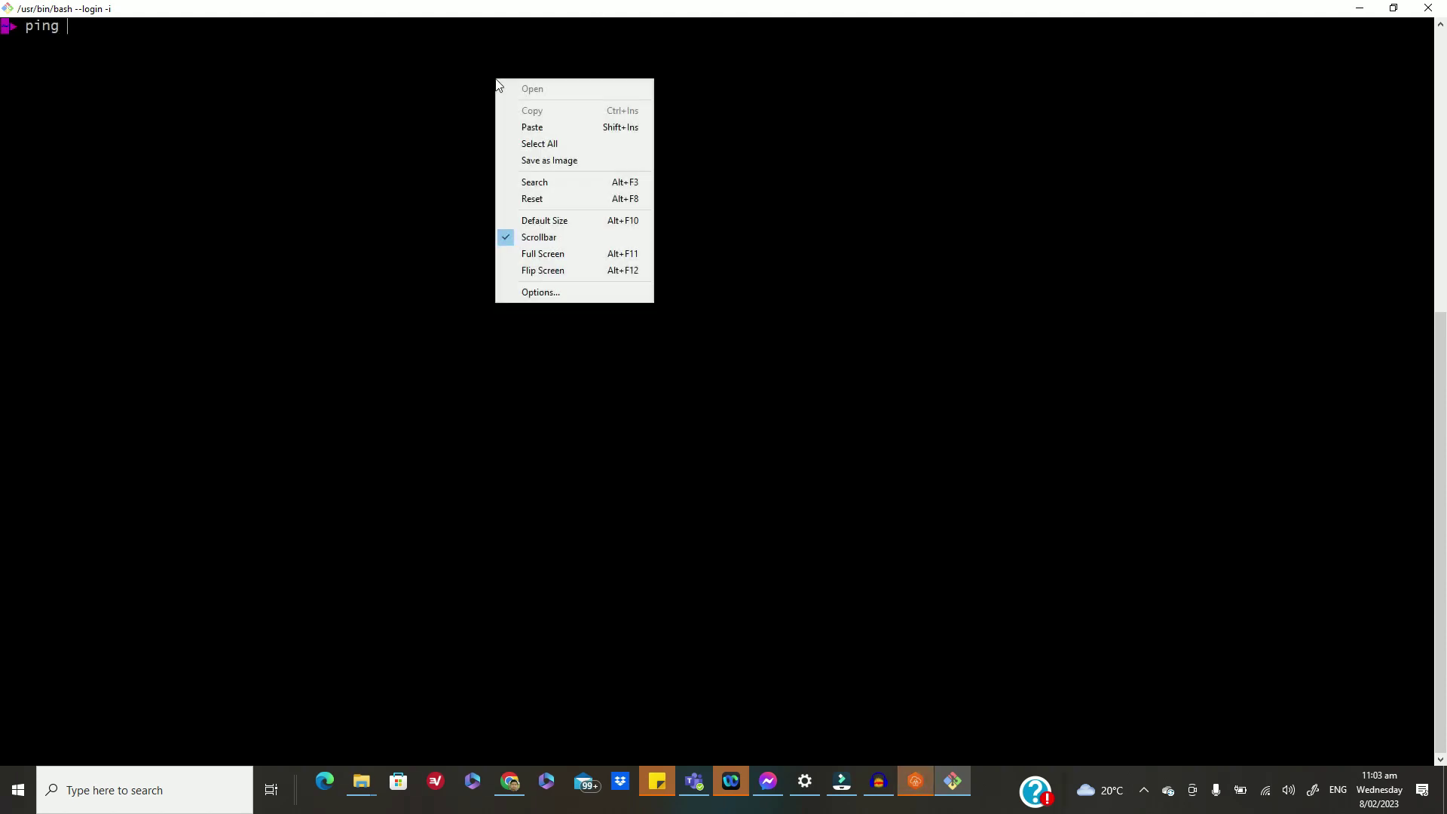
pyautogui.click(532, 126)
pyautogui.press('Return')
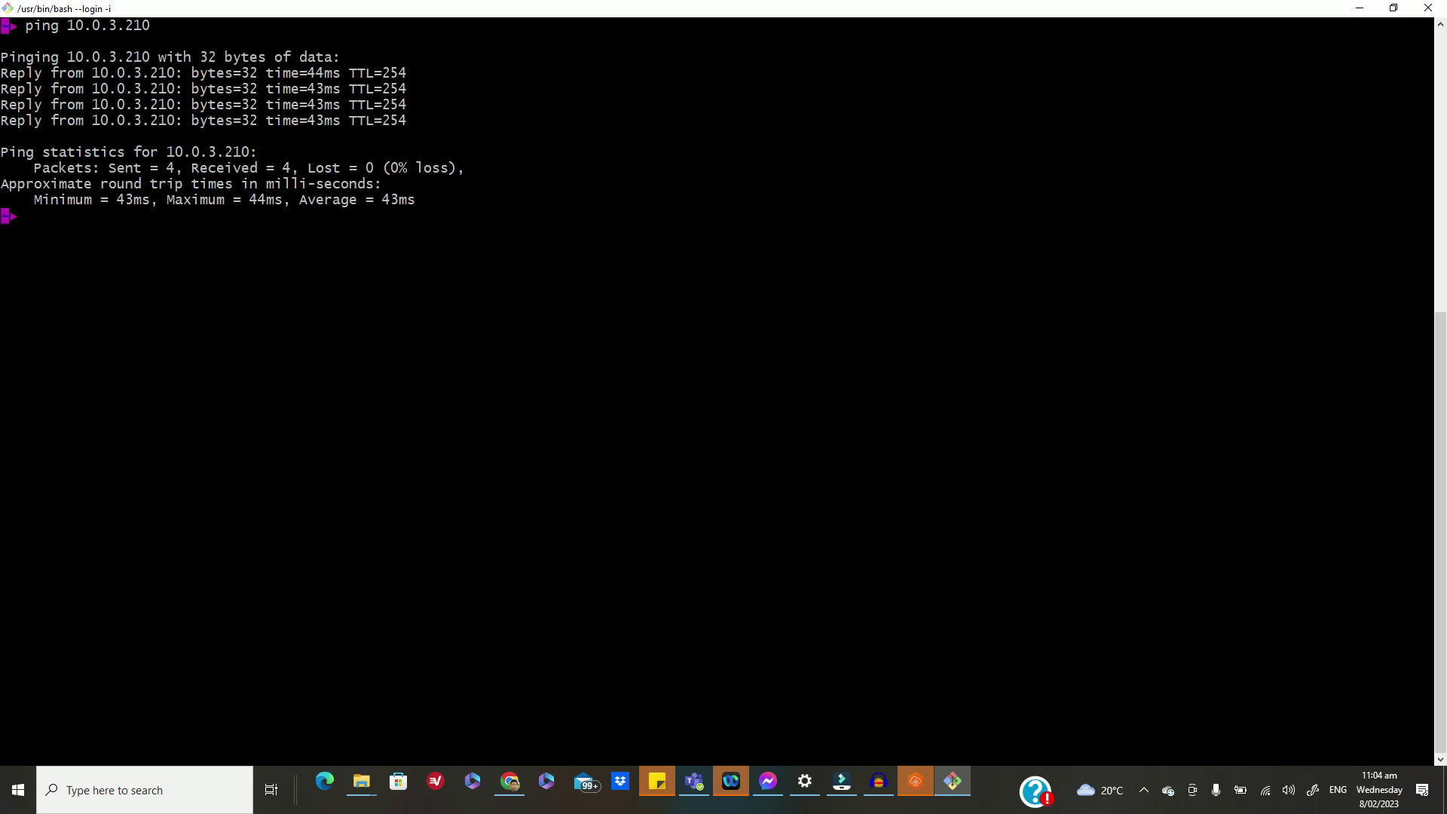
# Return to the AWS console in the browser, go to the VPC service and open its Client VPN endpoints.
pyautogui.hotkey('alt', 'Tab')
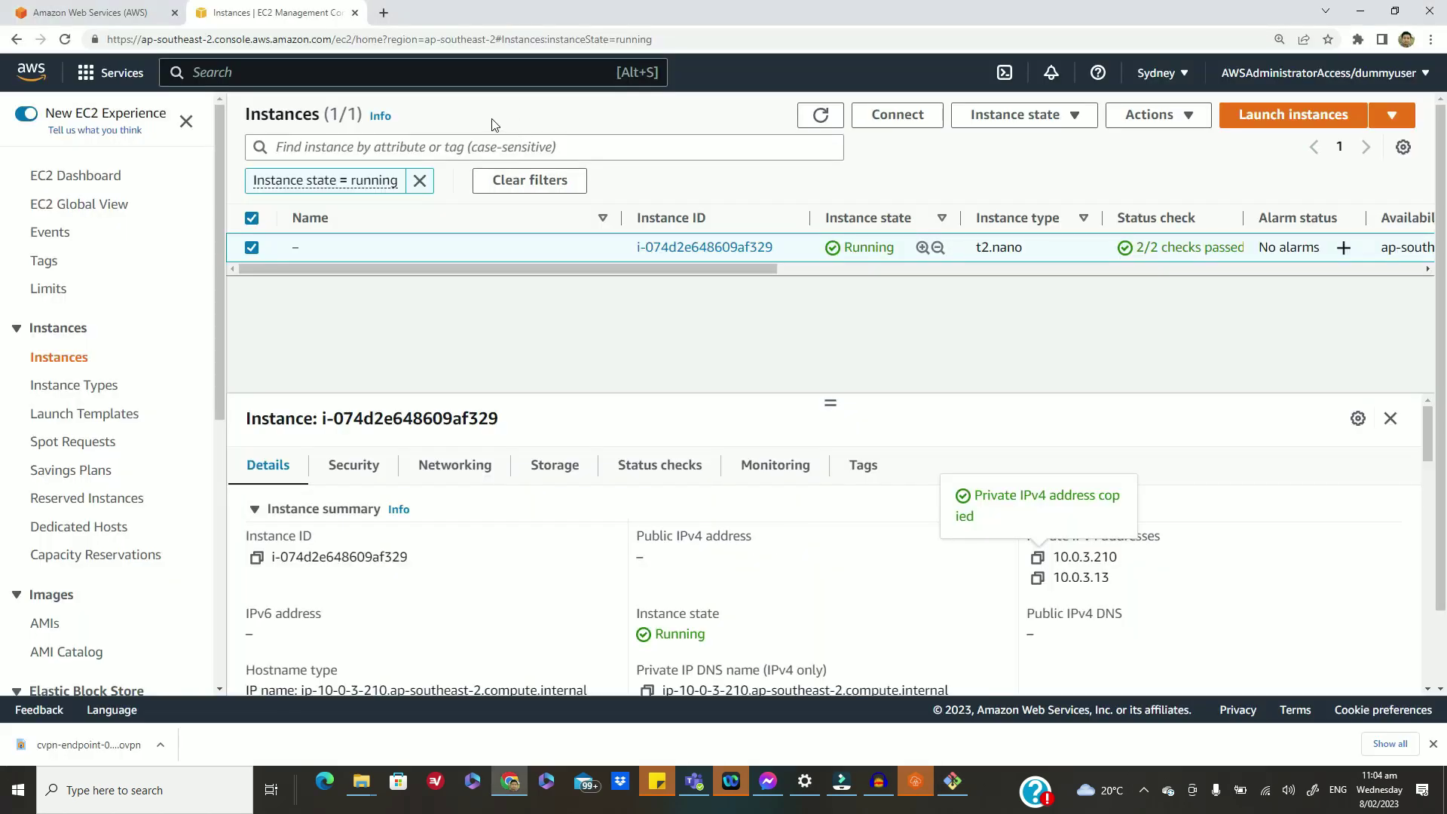
pyautogui.write('vpc')
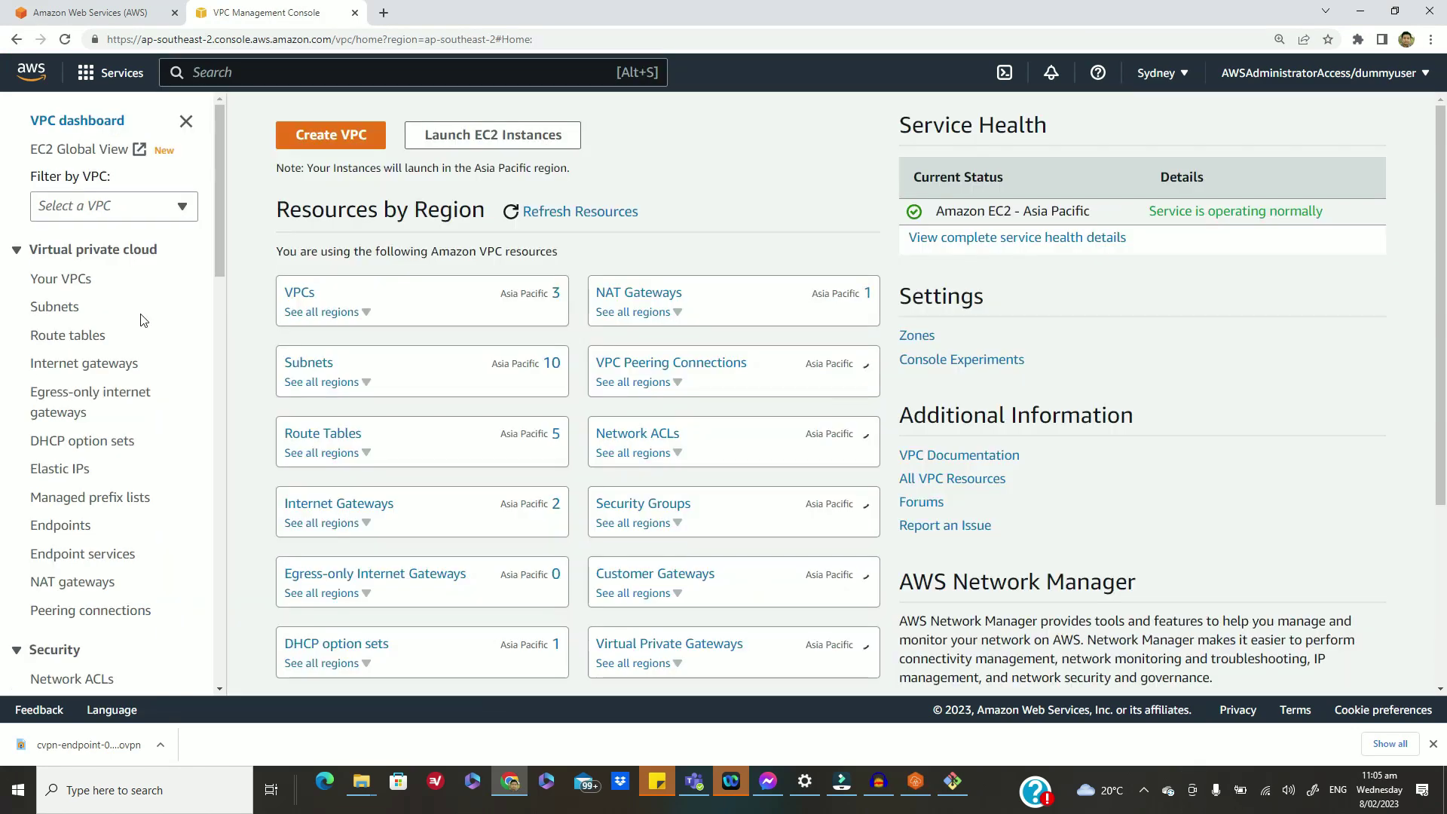
pyautogui.scroll(-10, 139, 315)
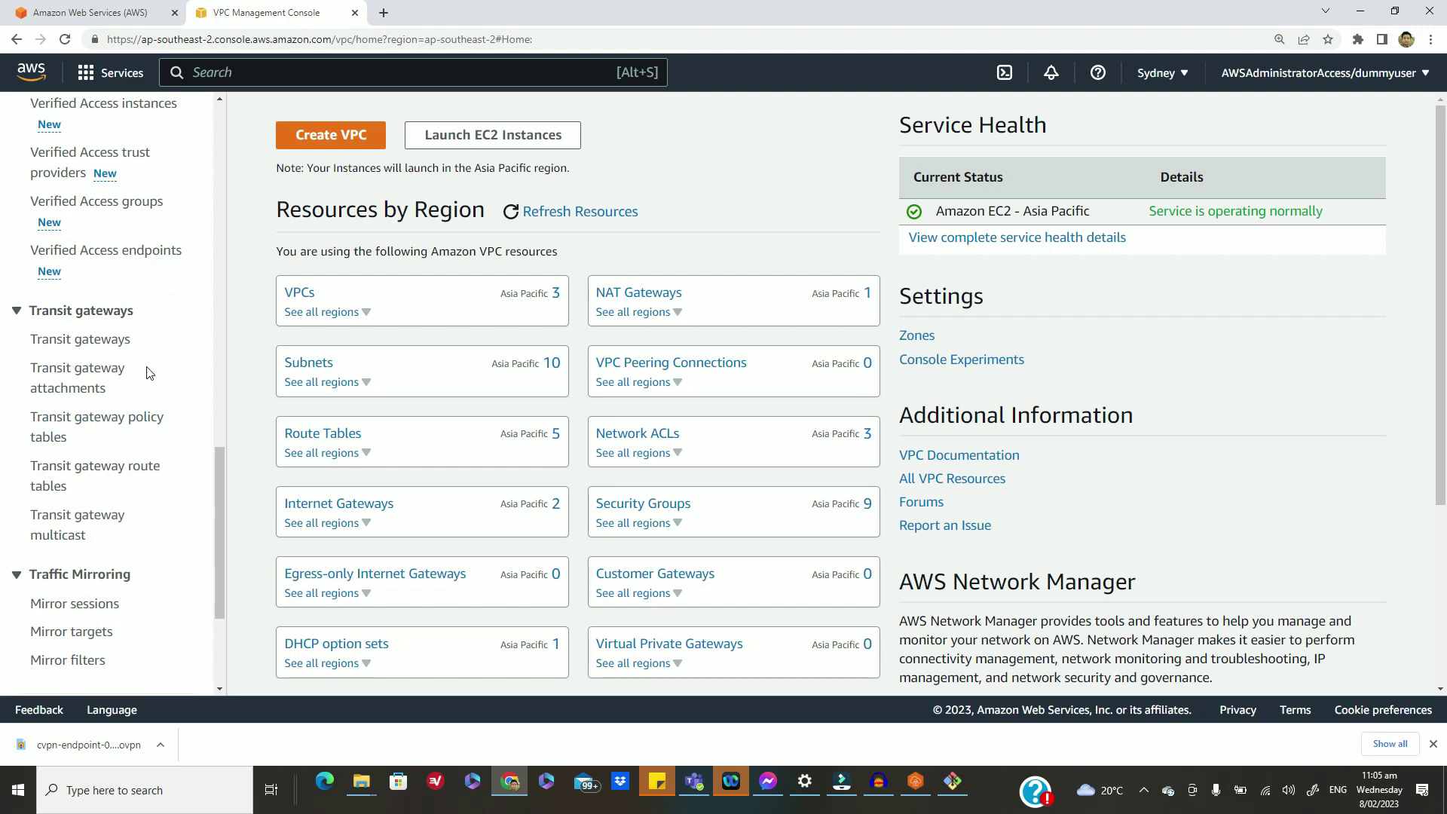
pyautogui.scroll(-2, 153, 382)
pyautogui.scroll(5, 153, 382)
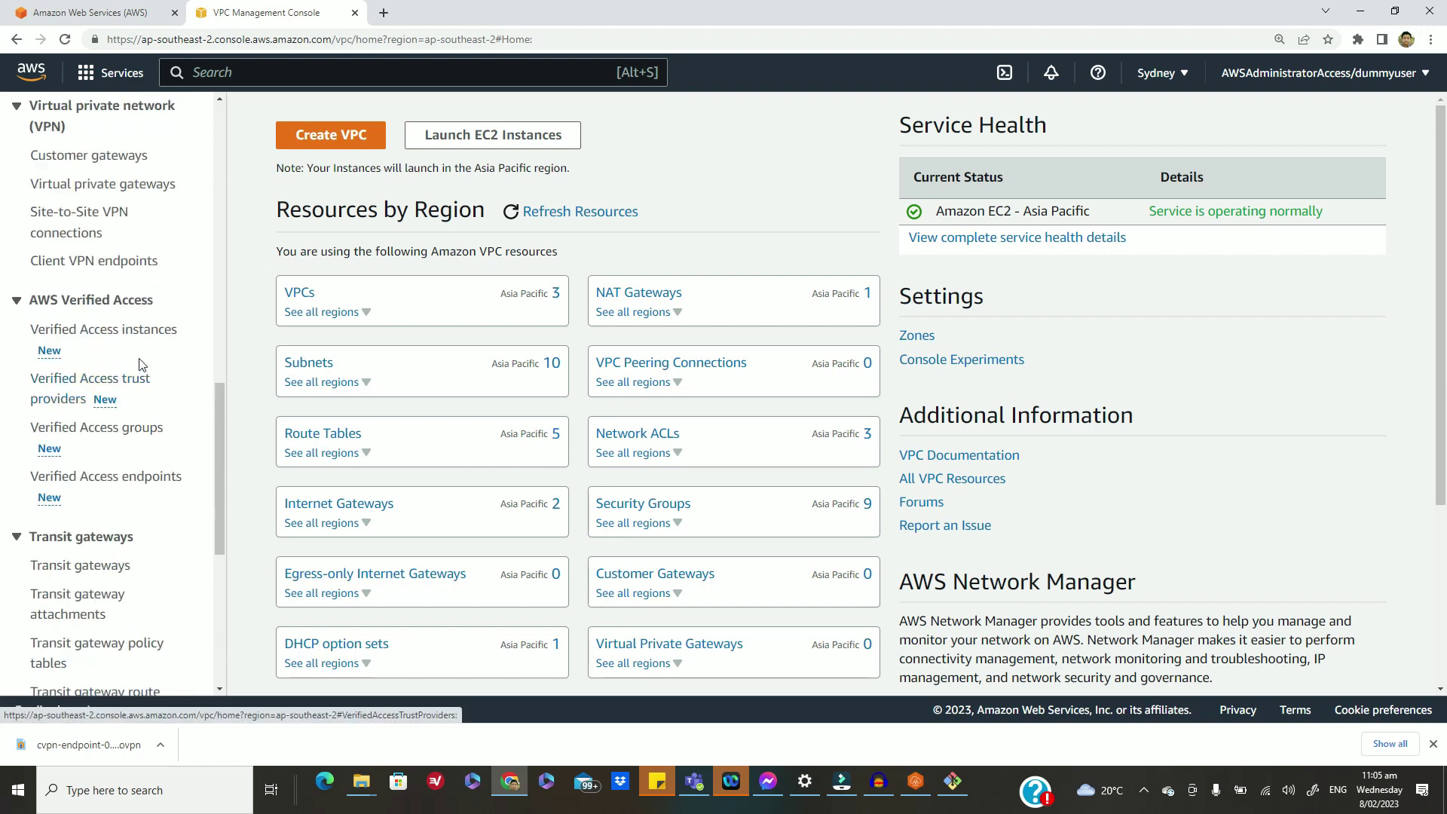
pyautogui.click(92, 263)
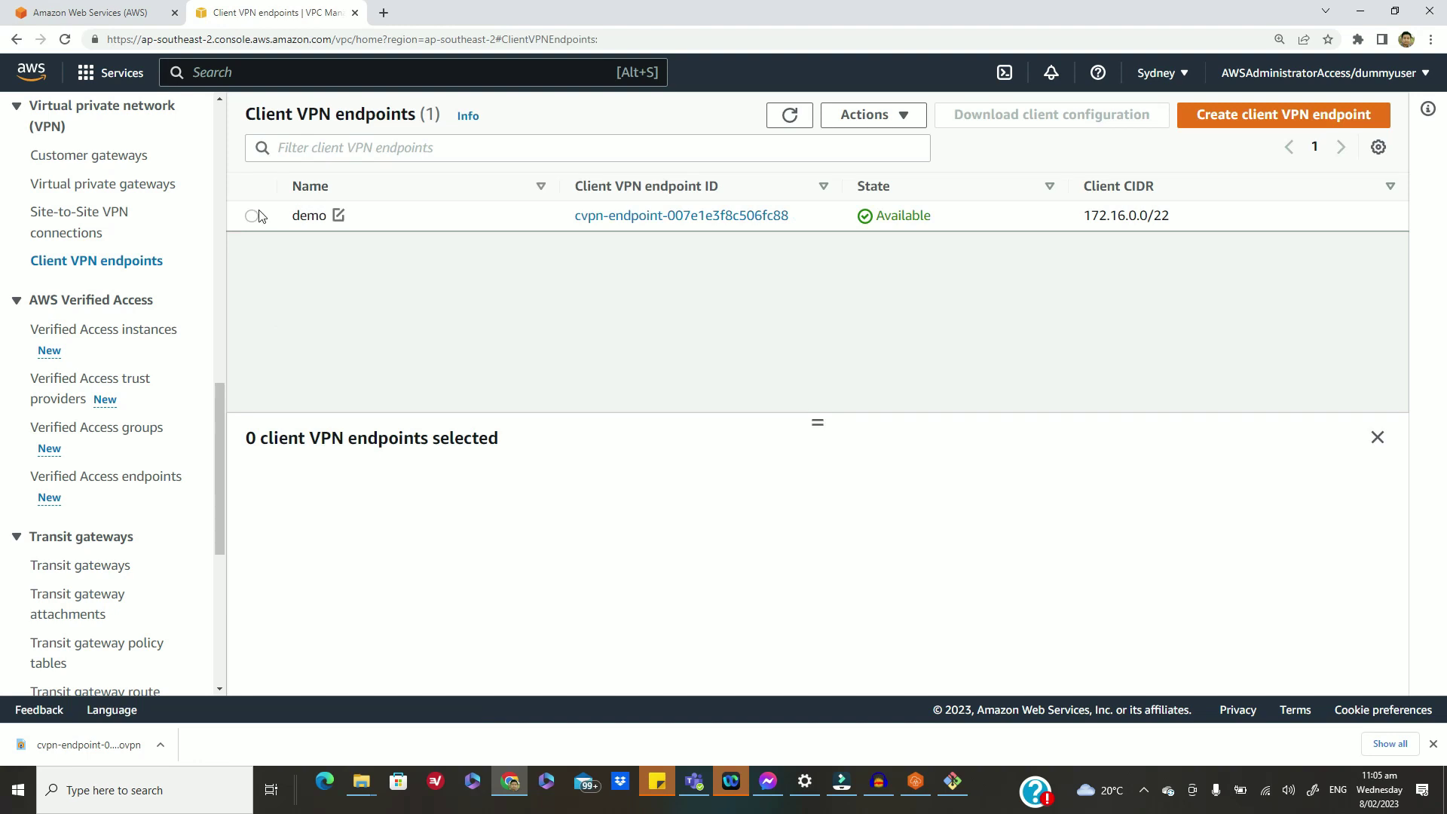
# Select the demo Client VPN endpoint and examine its connections, including client IP, packet counts and status.
pyautogui.click(252, 217)
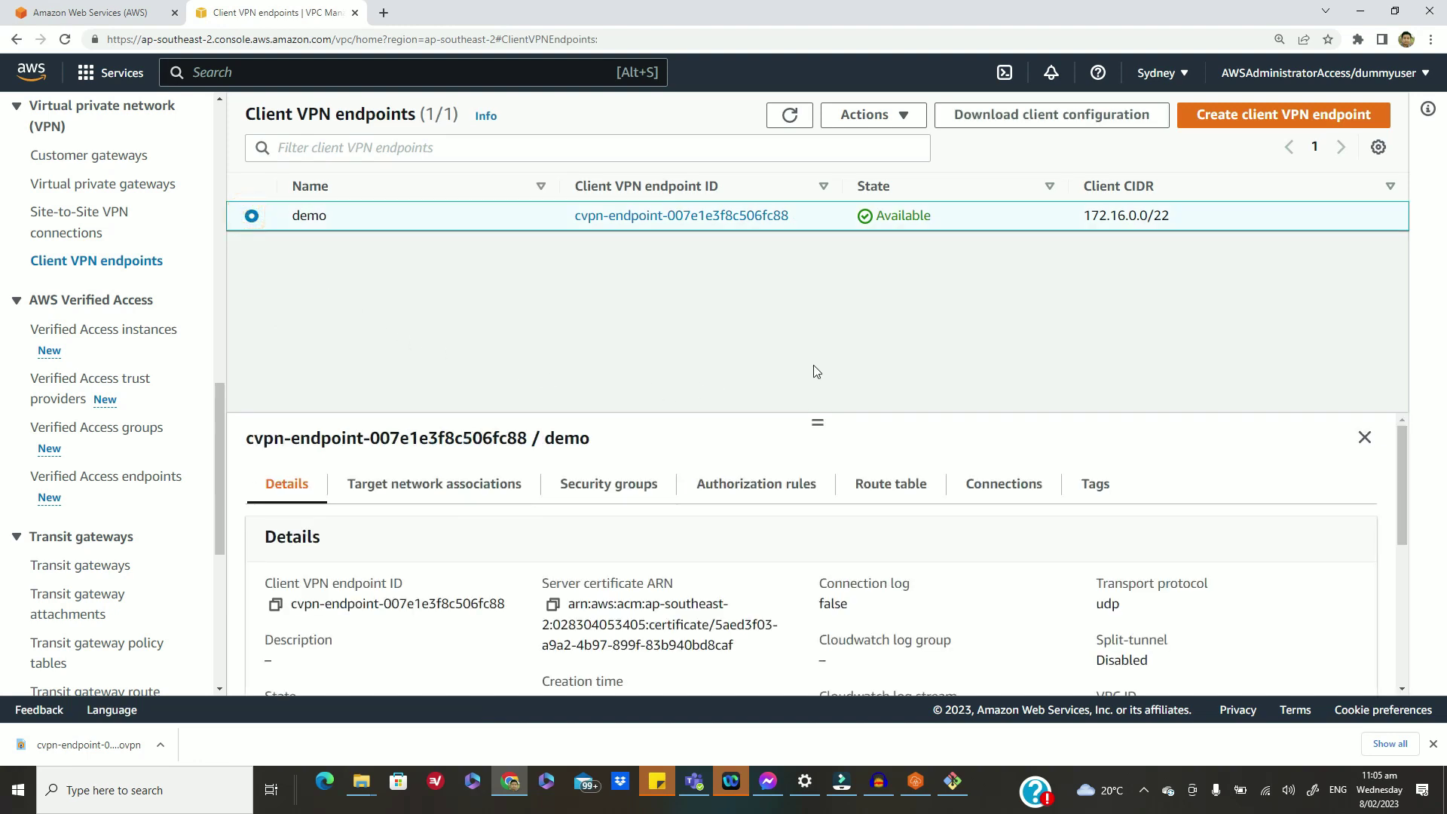
pyautogui.click(987, 484)
pyautogui.scroll(-1, 749, 601)
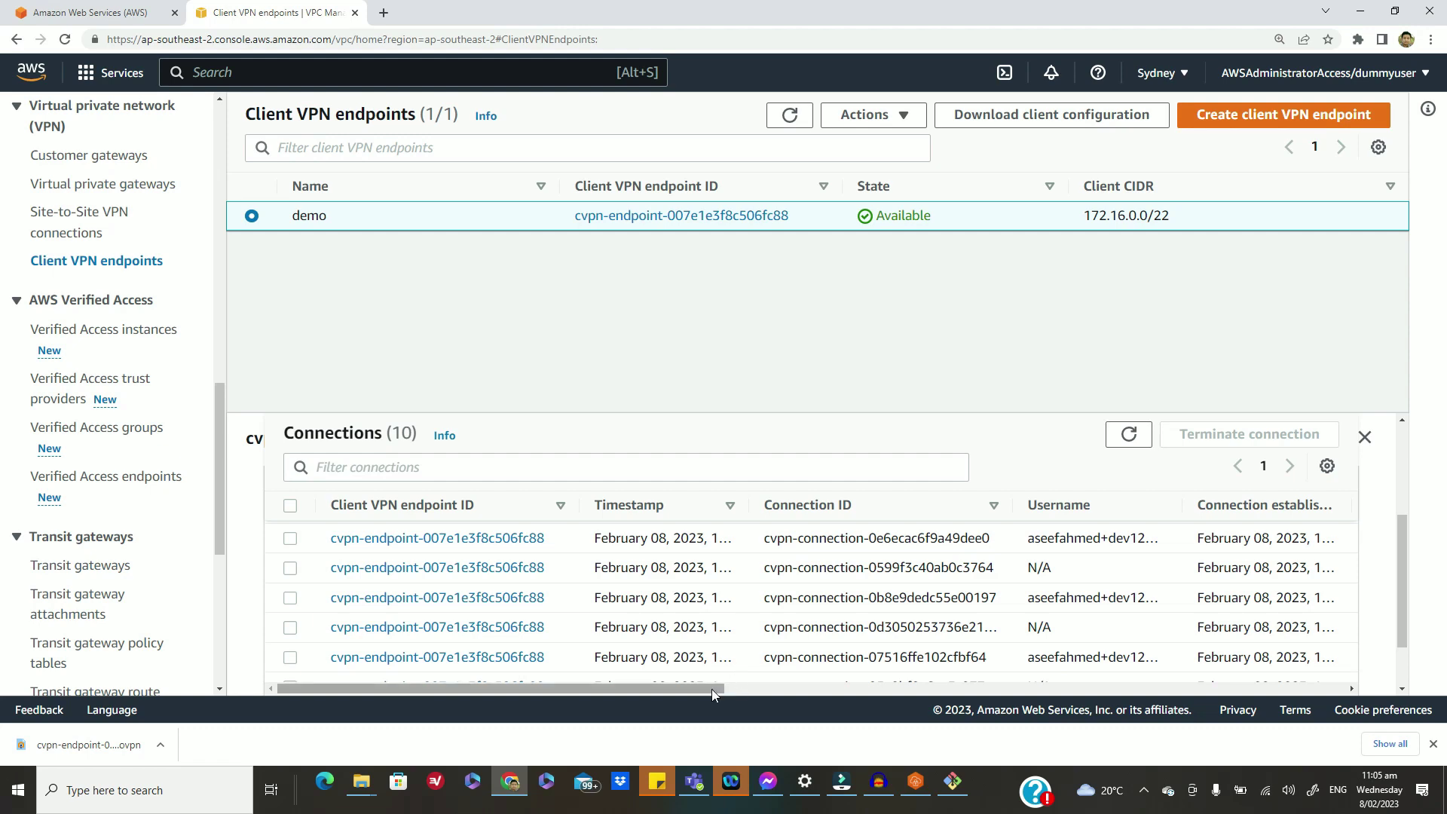
pyautogui.scroll(-2, 711, 687)
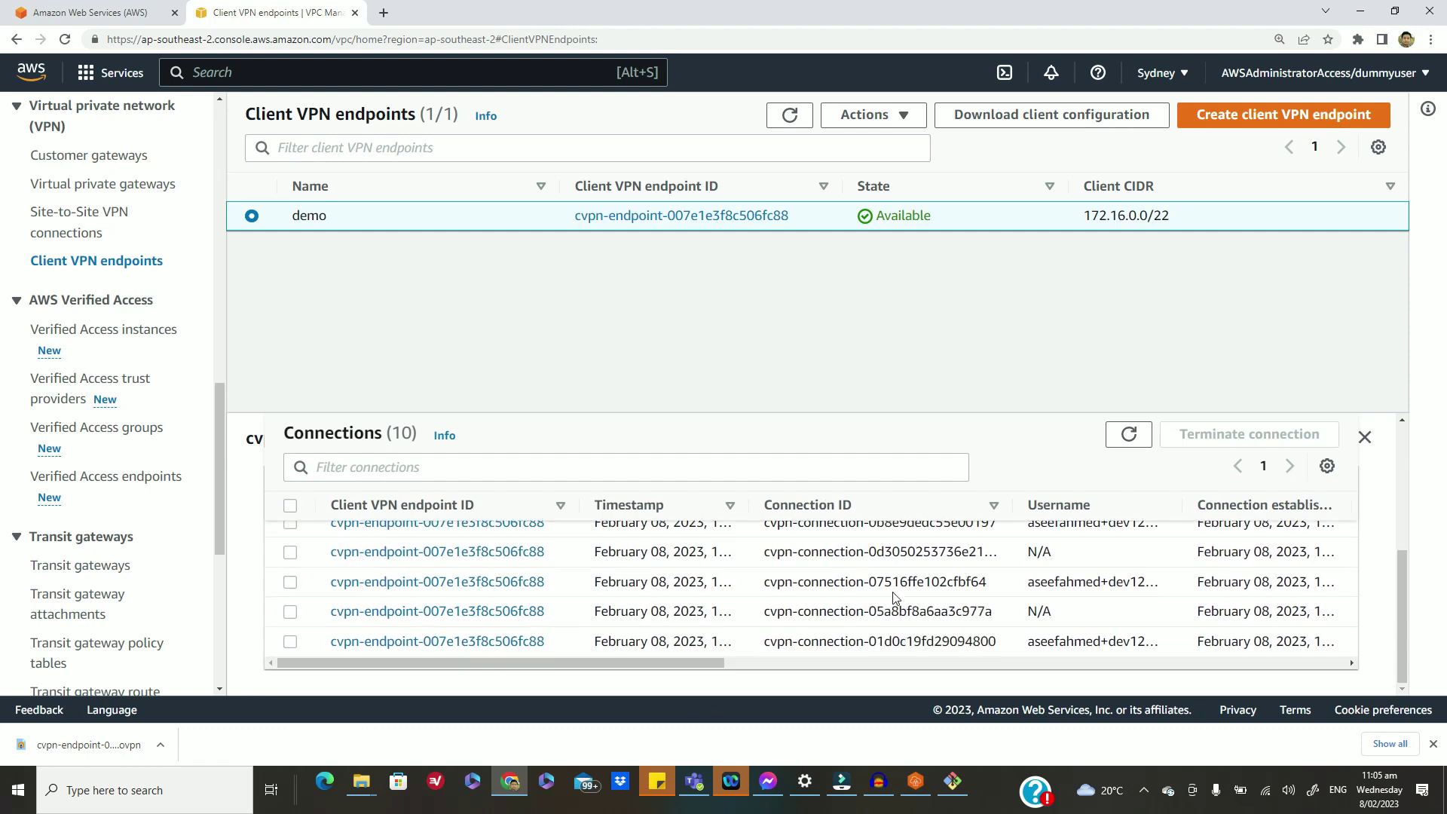
pyautogui.moveTo(704, 664); pyautogui.dragTo(1332, 676)
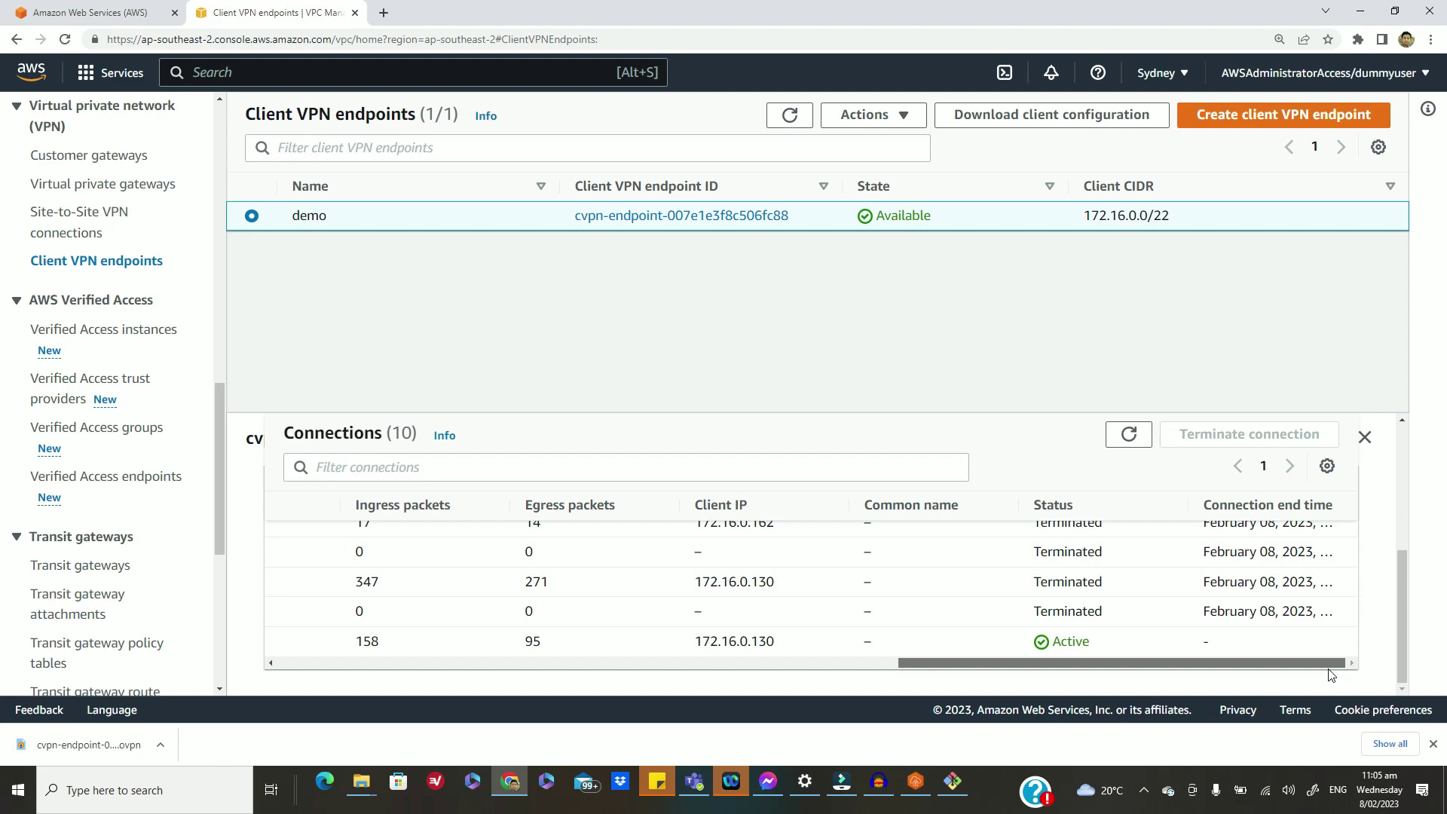
pyautogui.moveTo(1331, 676); pyautogui.dragTo(527, 659)
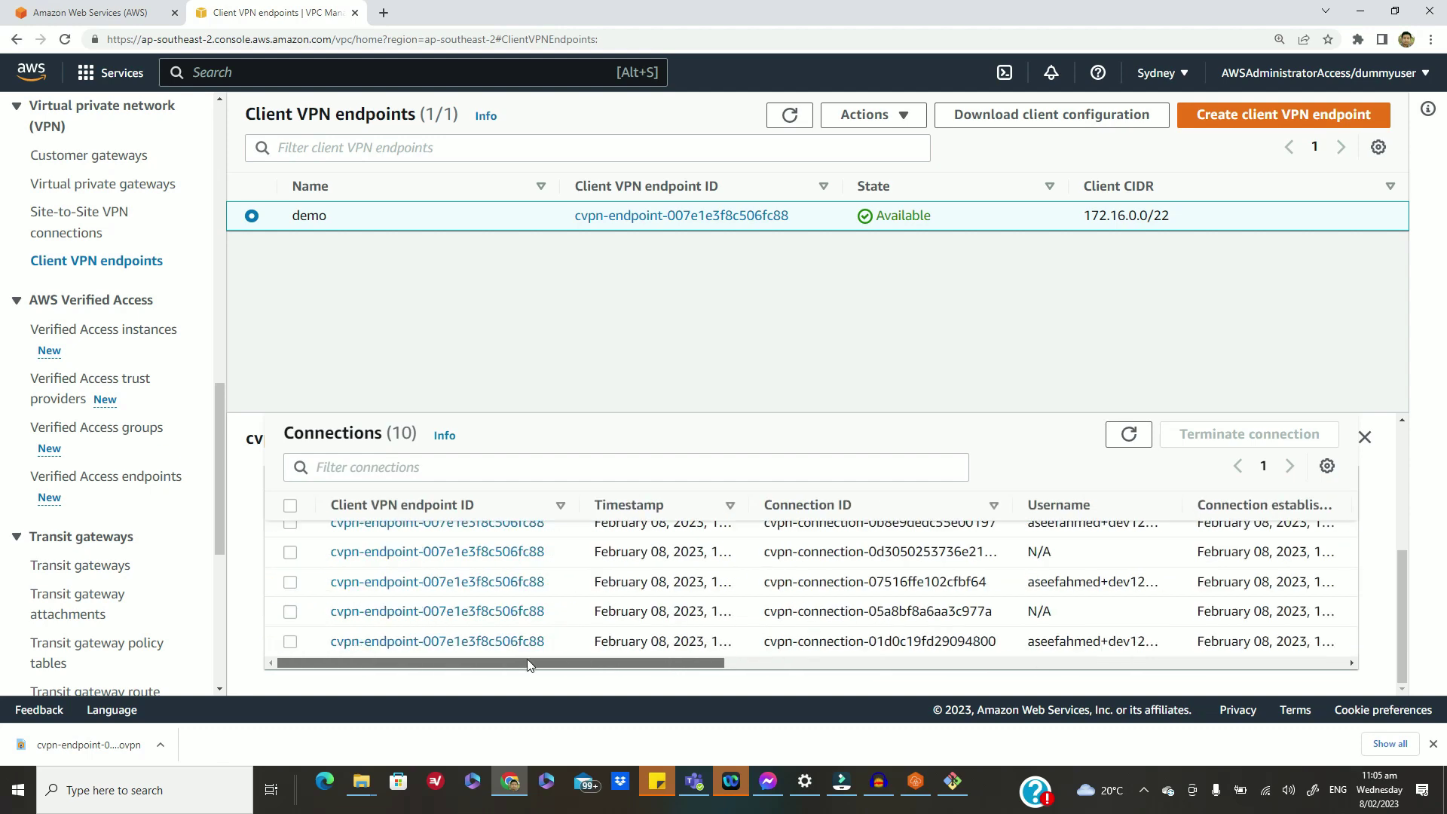
# Select the active connection with client IP 172.16.0.130 on the demo endpoint, terminate it and confirm.
pyautogui.click(291, 642)
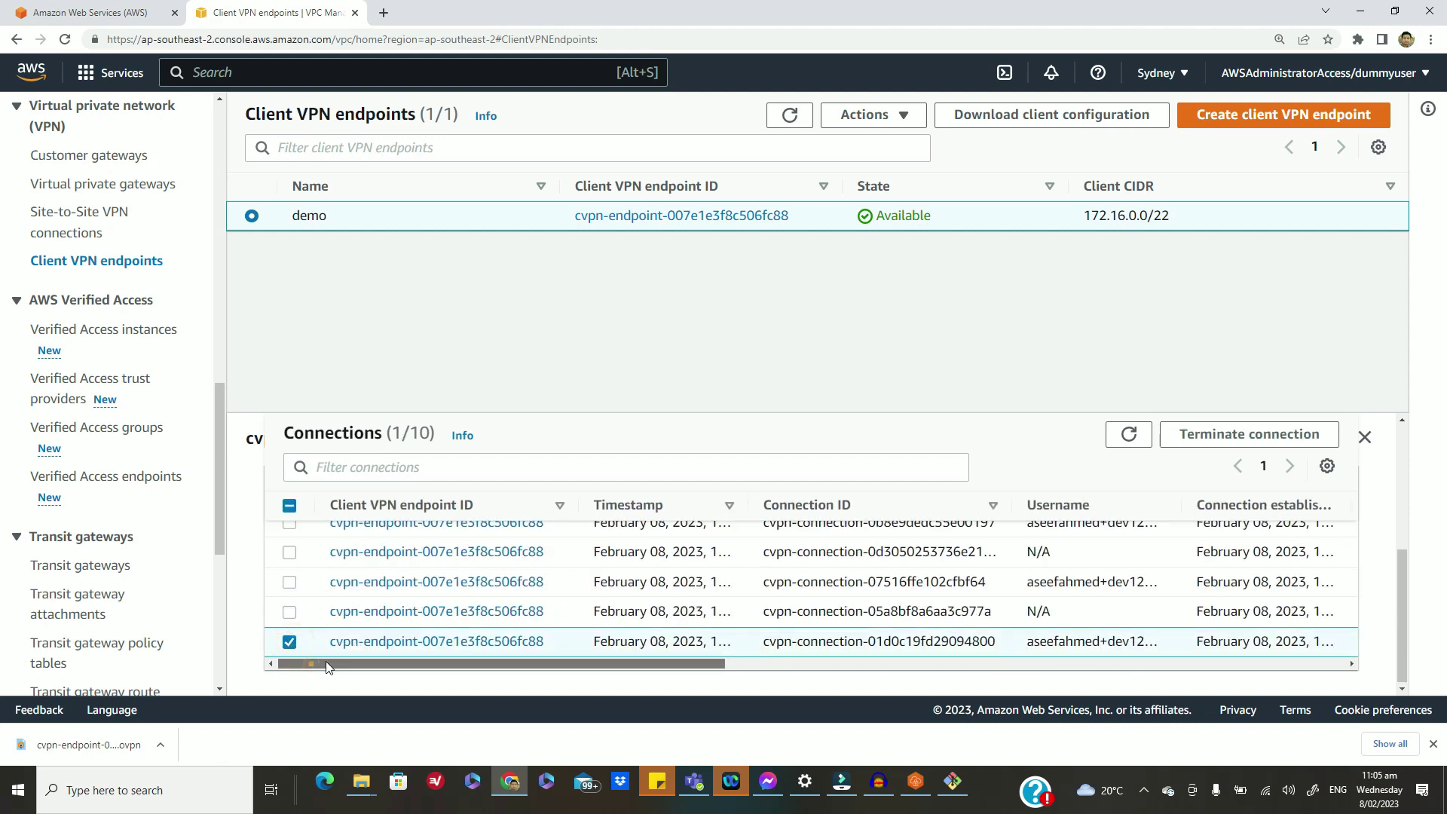
pyautogui.moveTo(325, 665); pyautogui.dragTo(1094, 687)
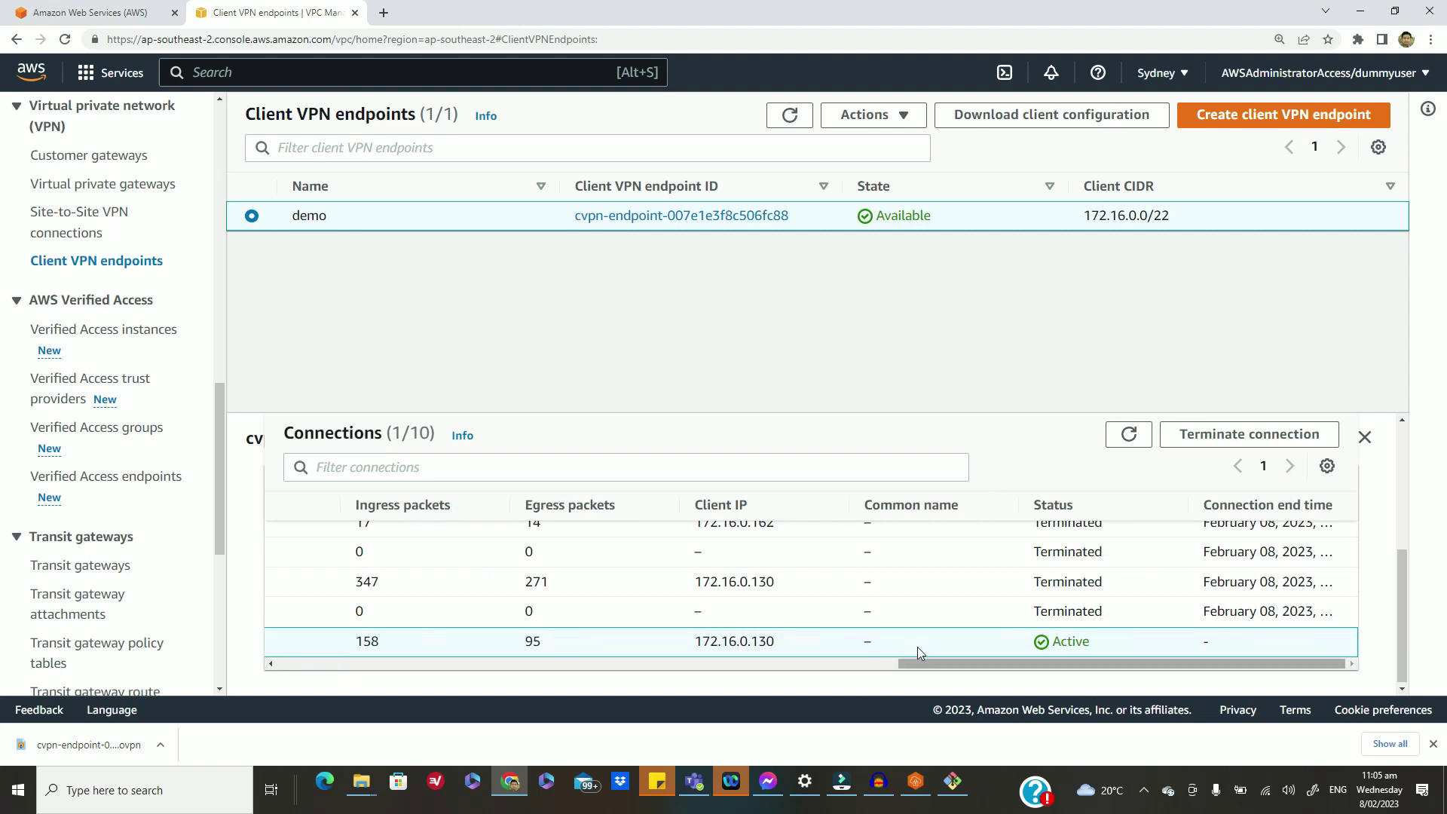
pyautogui.click(1197, 434)
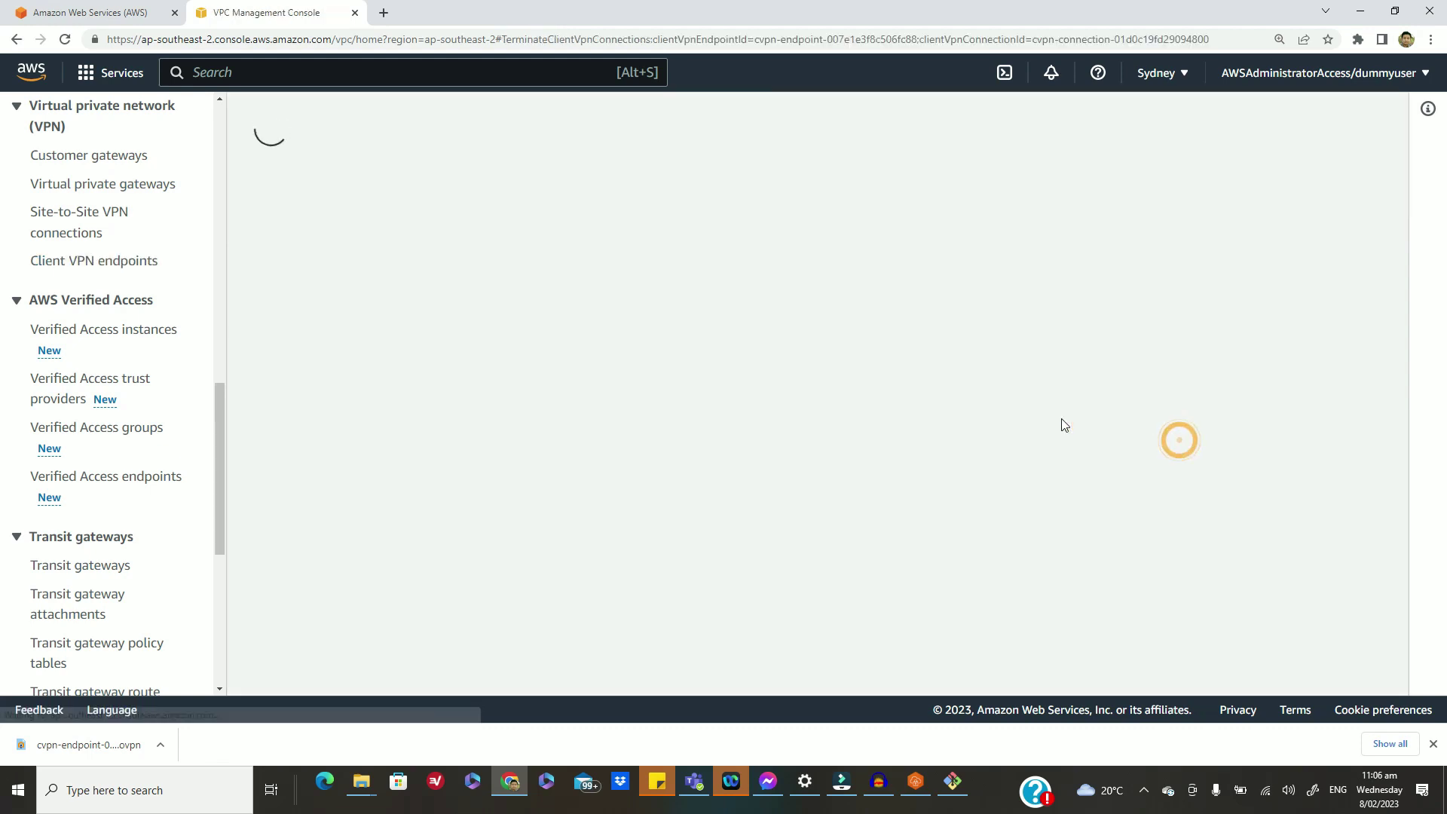
pyautogui.click(659, 469)
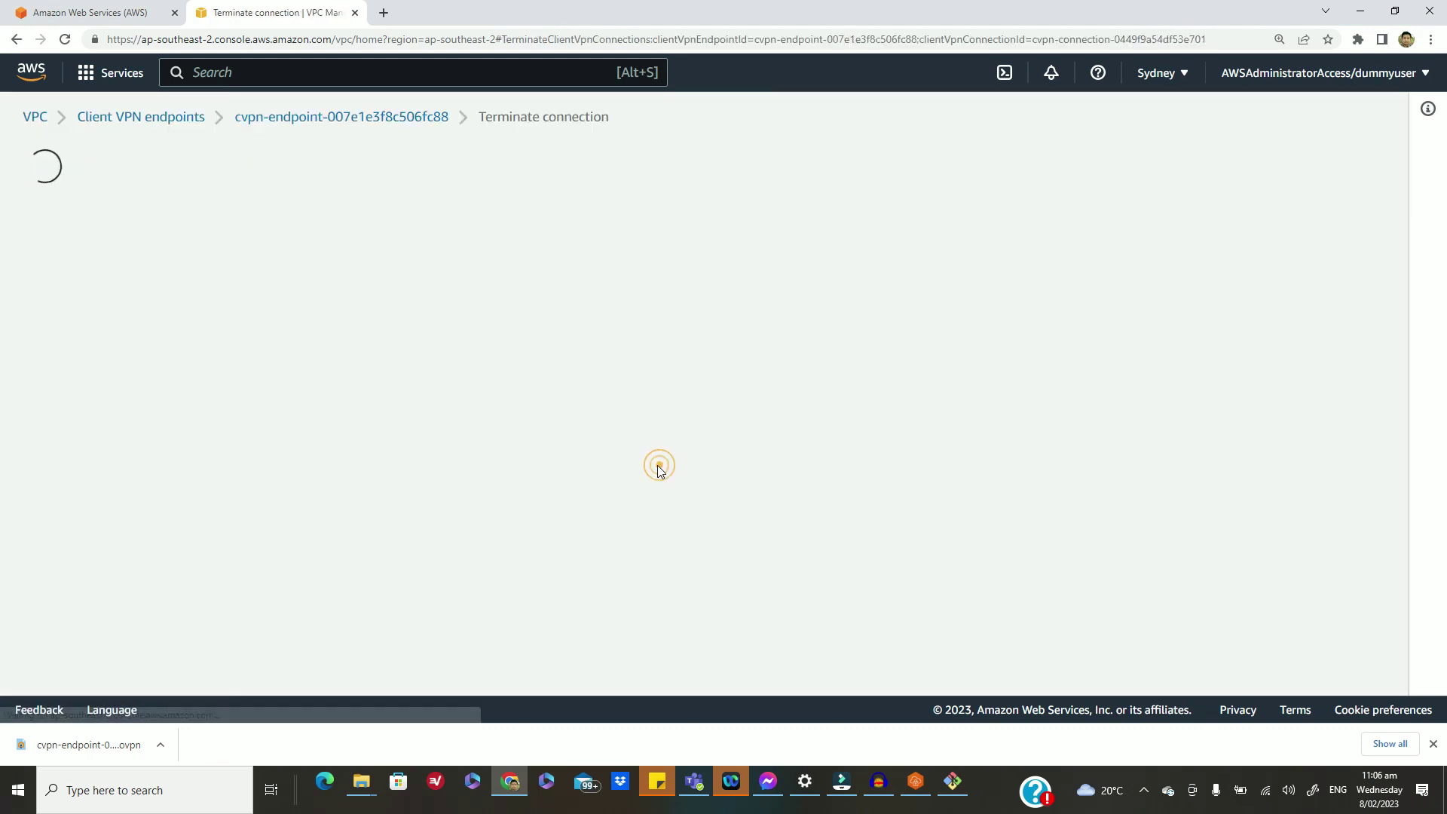